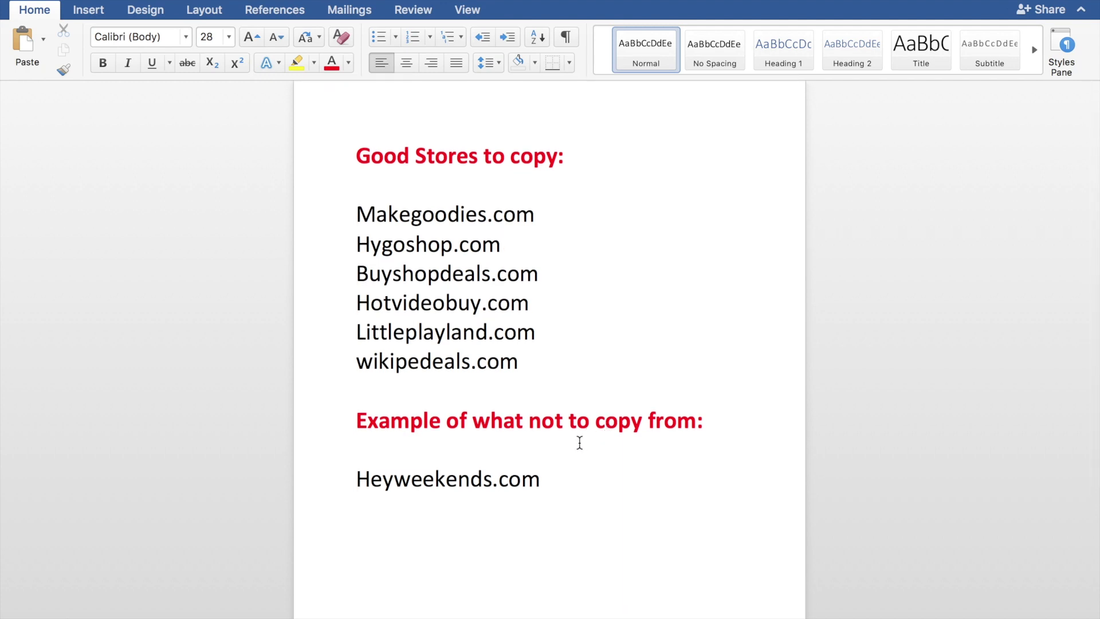
# - Highlight the Heyweekends.com example of what not to copy, and switch to Chrome to look over that store's homepage
pyautogui.moveTo(710, 419); pyautogui.dragTo(376, 413)
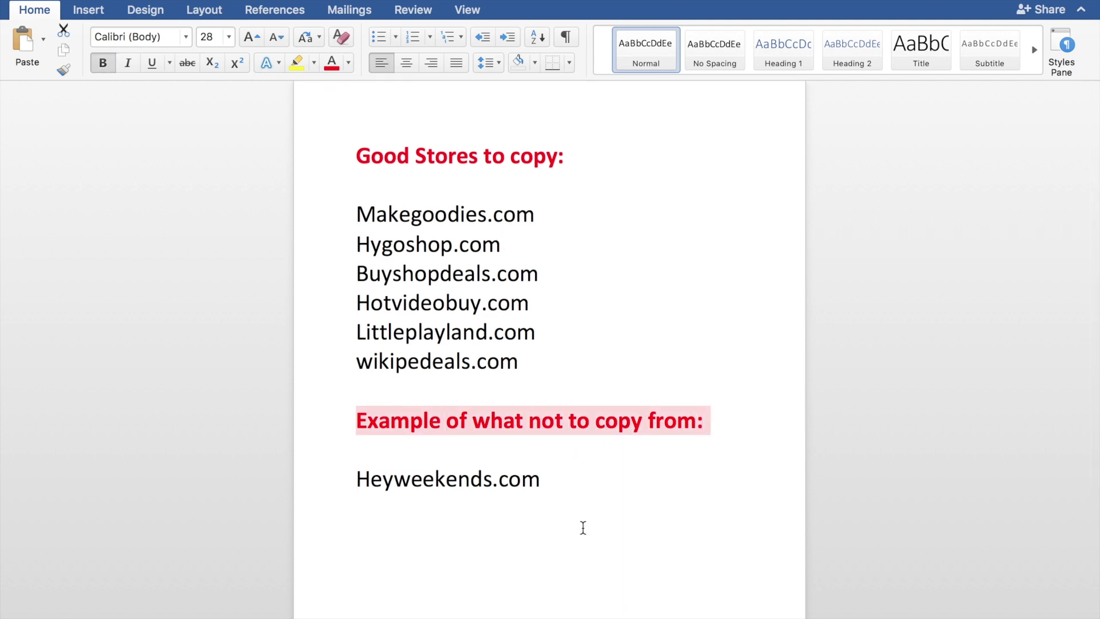
pyautogui.moveTo(554, 479); pyautogui.dragTo(358, 479)
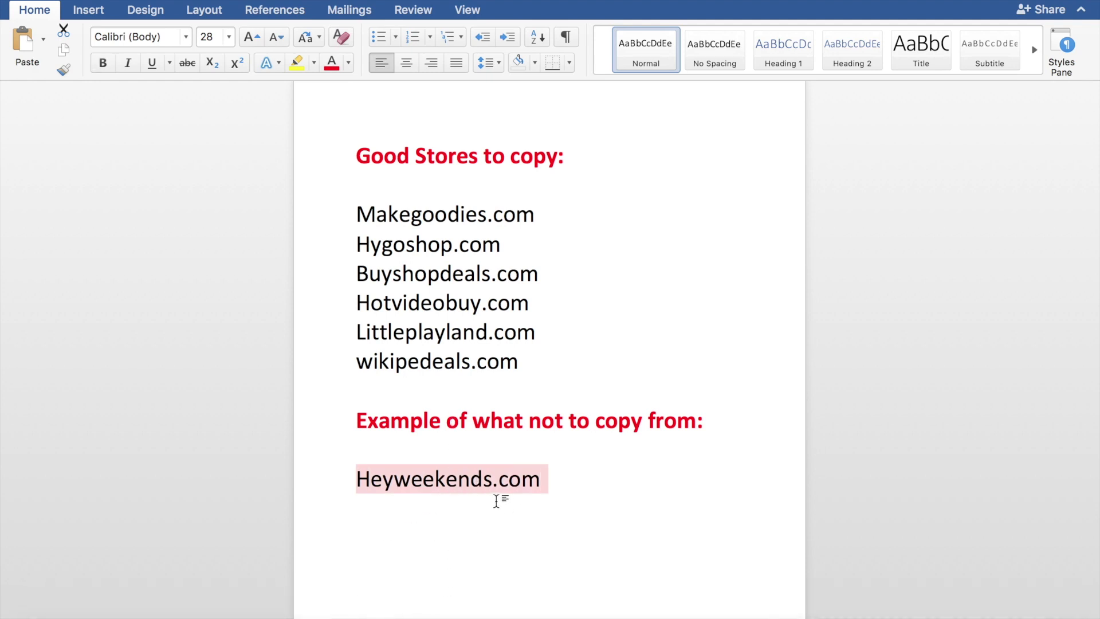
pyautogui.click(310, 602)
pyautogui.scroll(-3, 528, 186)
pyautogui.scroll(3, 527, 190)
pyautogui.scroll(-5, 309, 90)
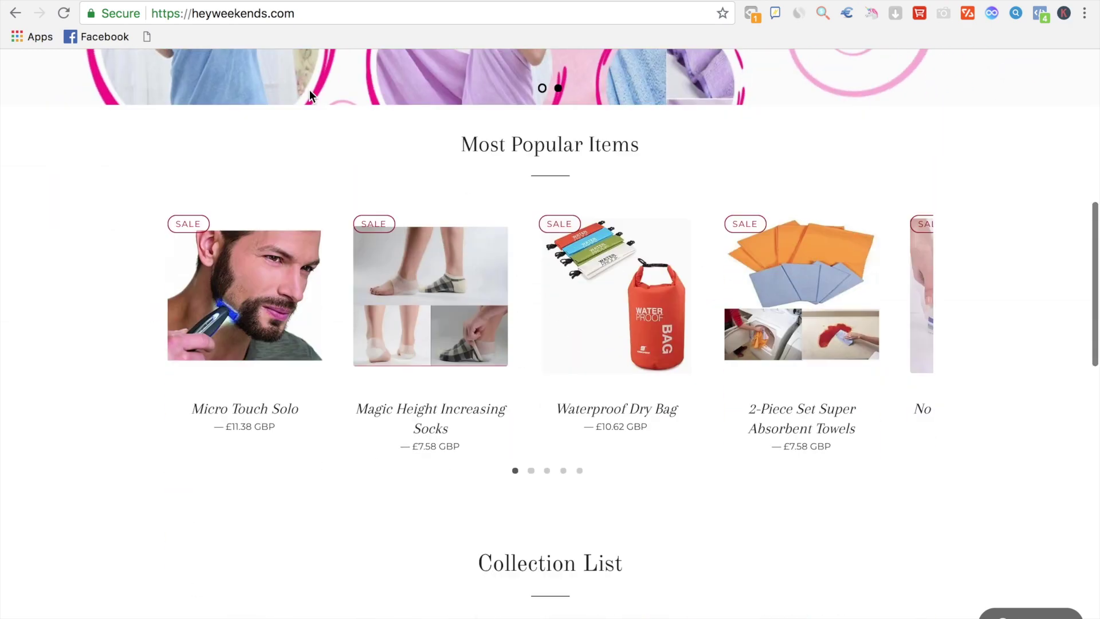
pyautogui.scroll(5, 310, 89)
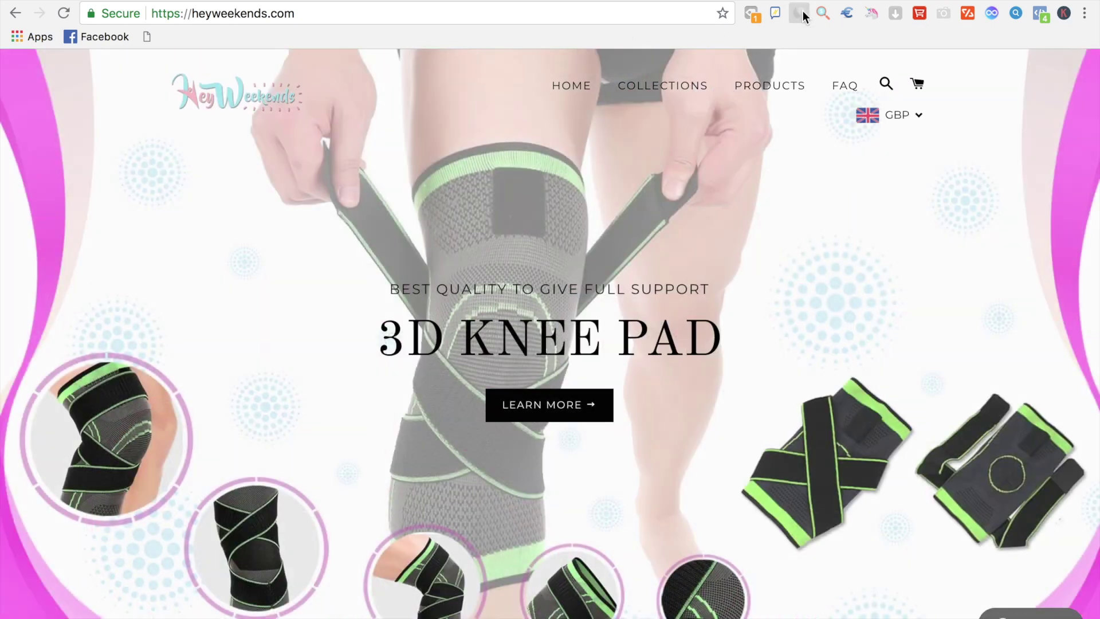
# - Check the estimated visits and monthly traffic trend of heyweekends.com with the SimilarWeb extension
pyautogui.click(803, 11)
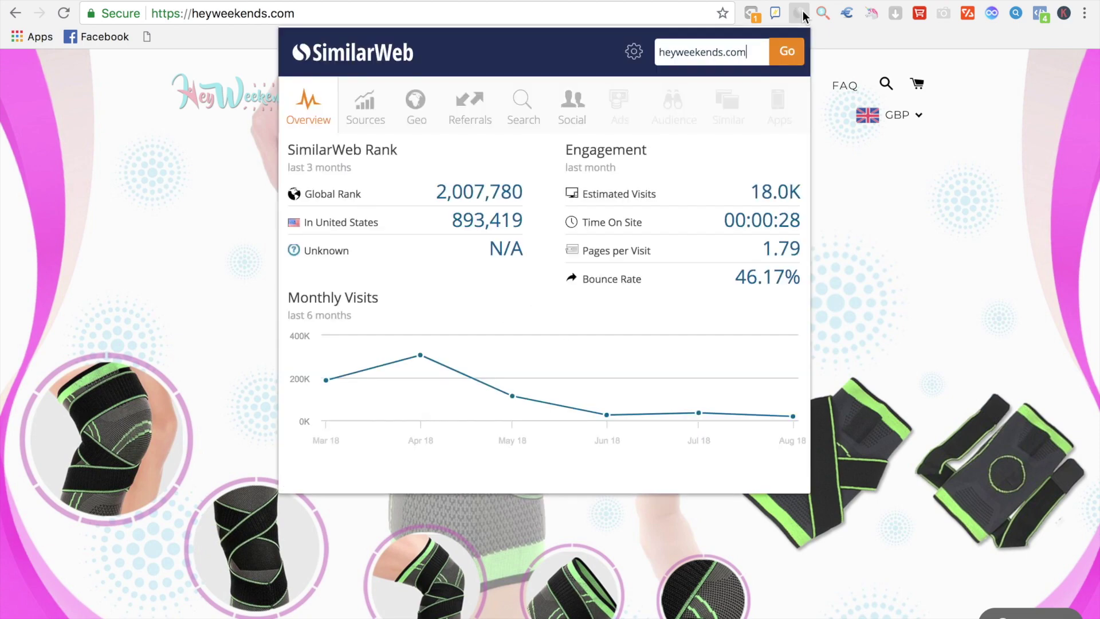
pyautogui.moveTo(801, 192); pyautogui.dragTo(747, 189)
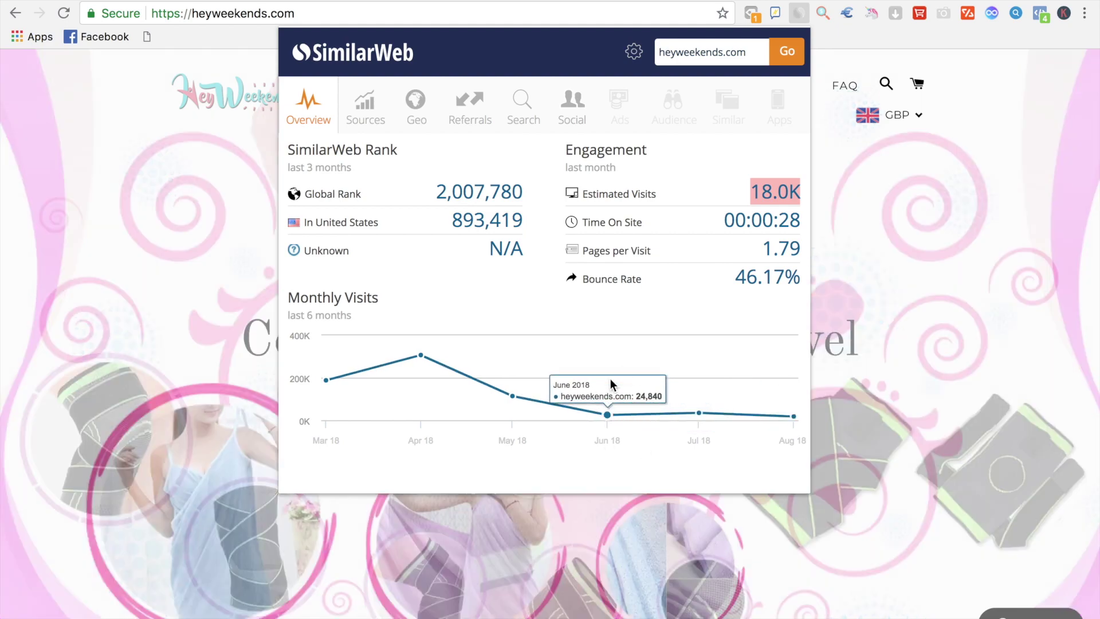
pyautogui.click(878, 349)
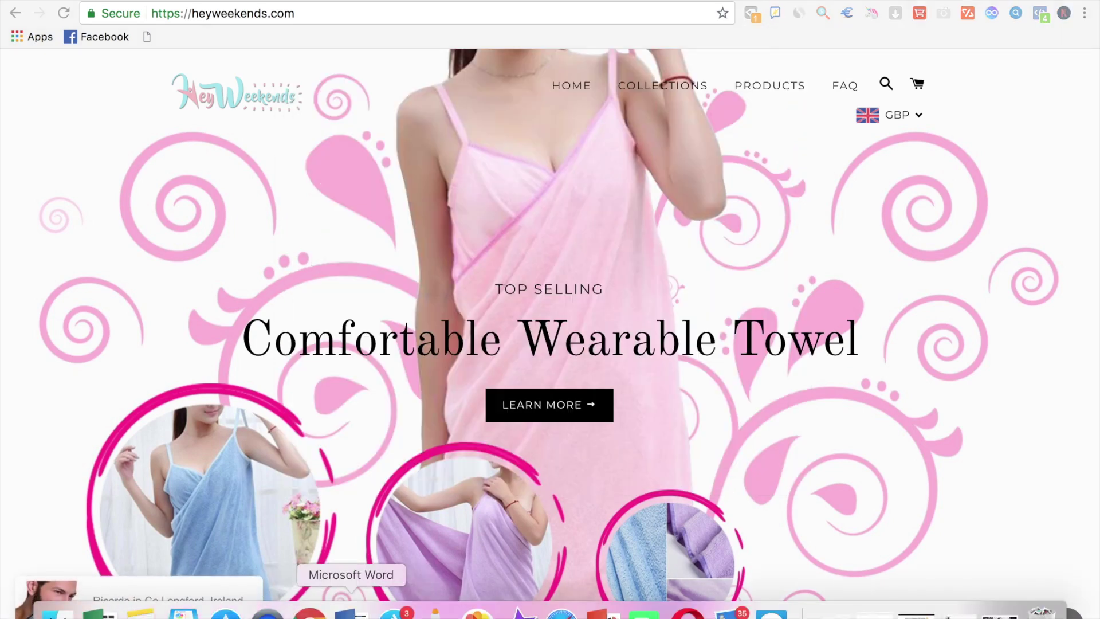
# - Return to the Word document and highlight the Hygoshop.com and Makegoodies.com entries in the list of good stores
pyautogui.click(350, 606)
pyautogui.click(533, 252)
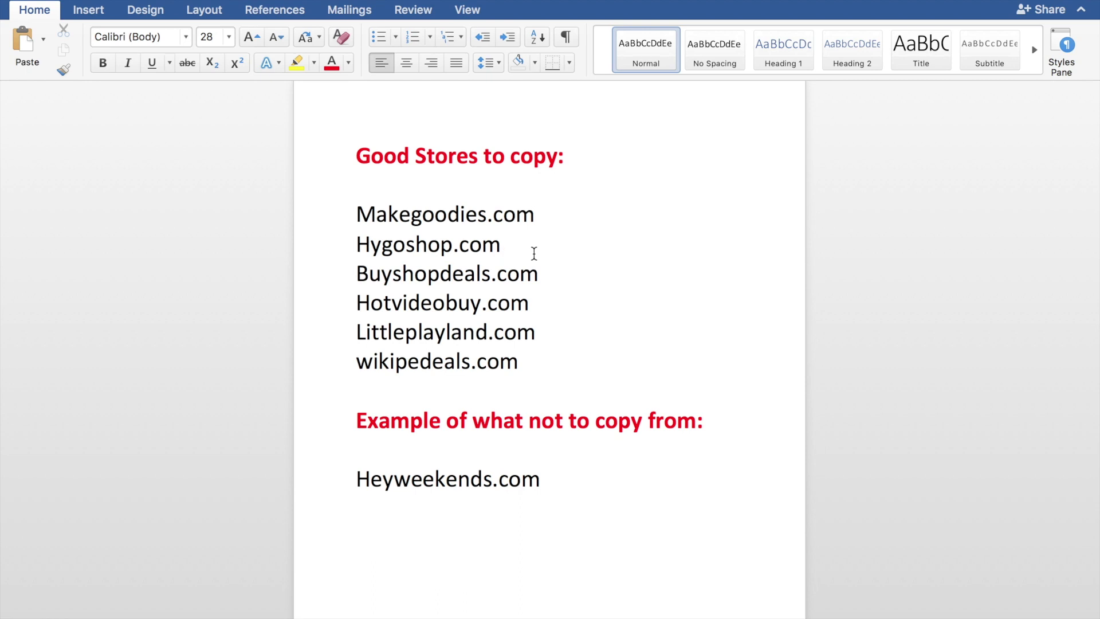
pyautogui.tripleClick(396, 238)
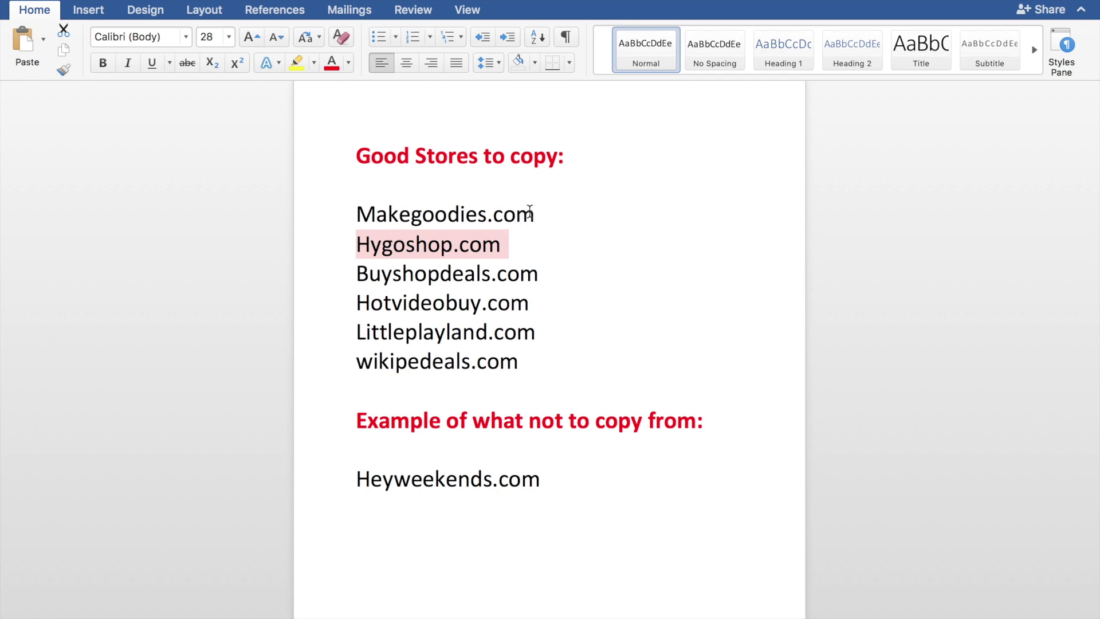
pyautogui.moveTo(530, 213); pyautogui.dragTo(359, 212)
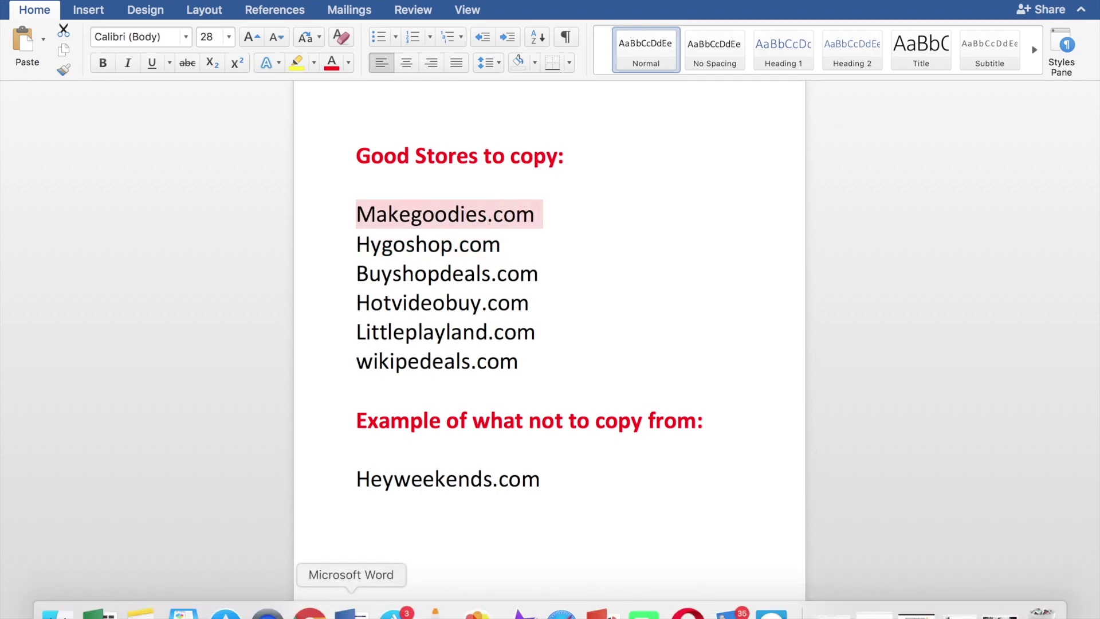
# - Switch to Chrome and examine the monthly visits of makegoodies.com for July and August 2018 in SimilarWeb
pyautogui.click(311, 596)
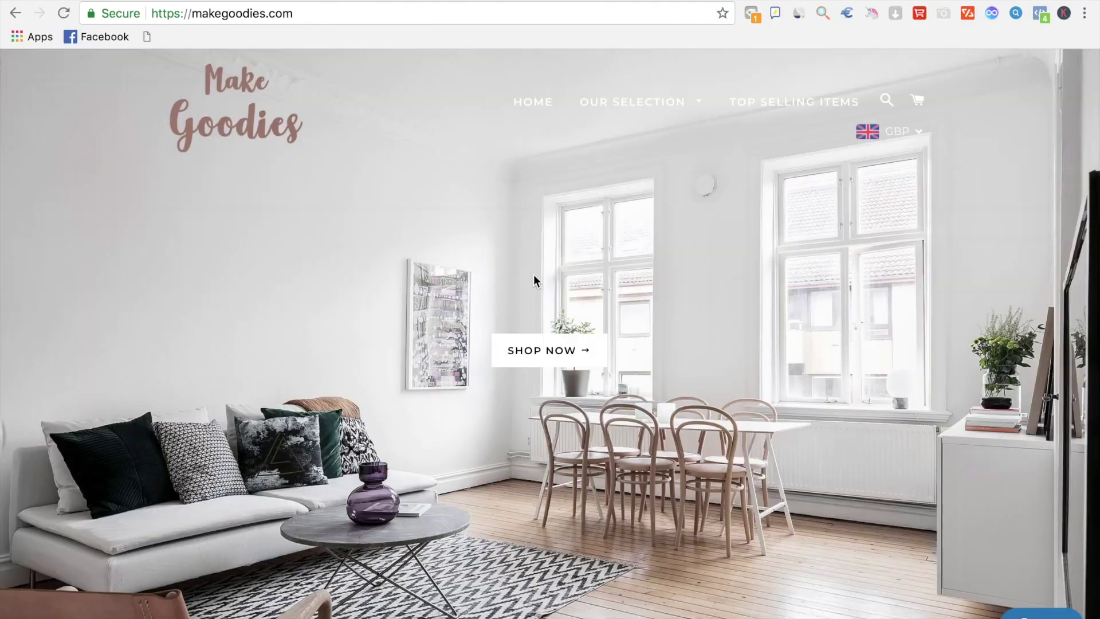
pyautogui.click(799, 13)
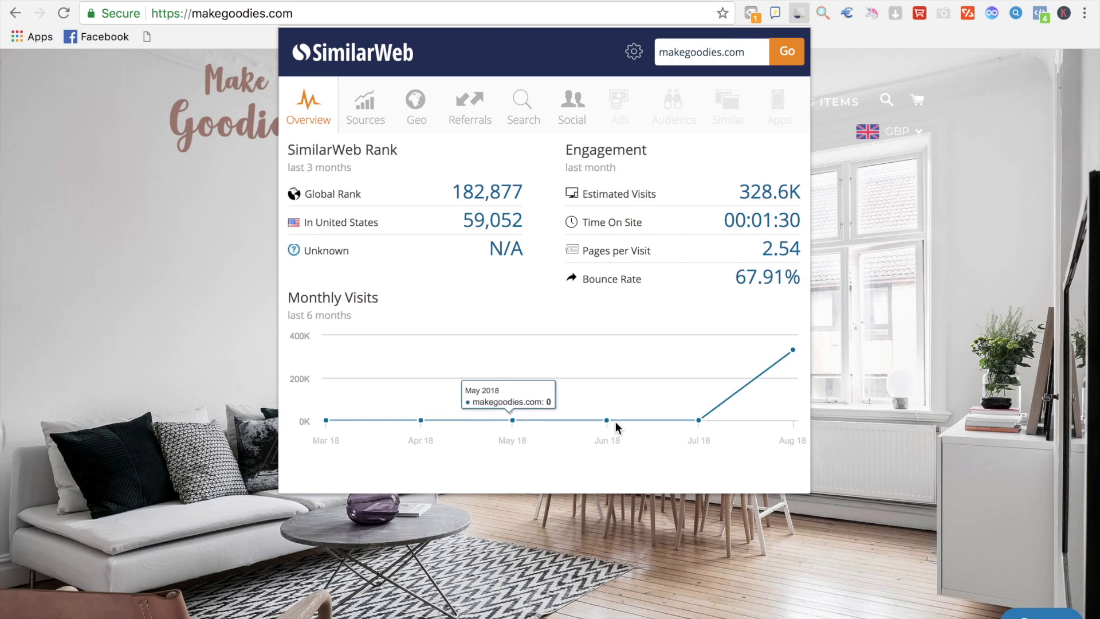
pyautogui.moveTo(699, 420)
pyautogui.moveTo(791, 346)
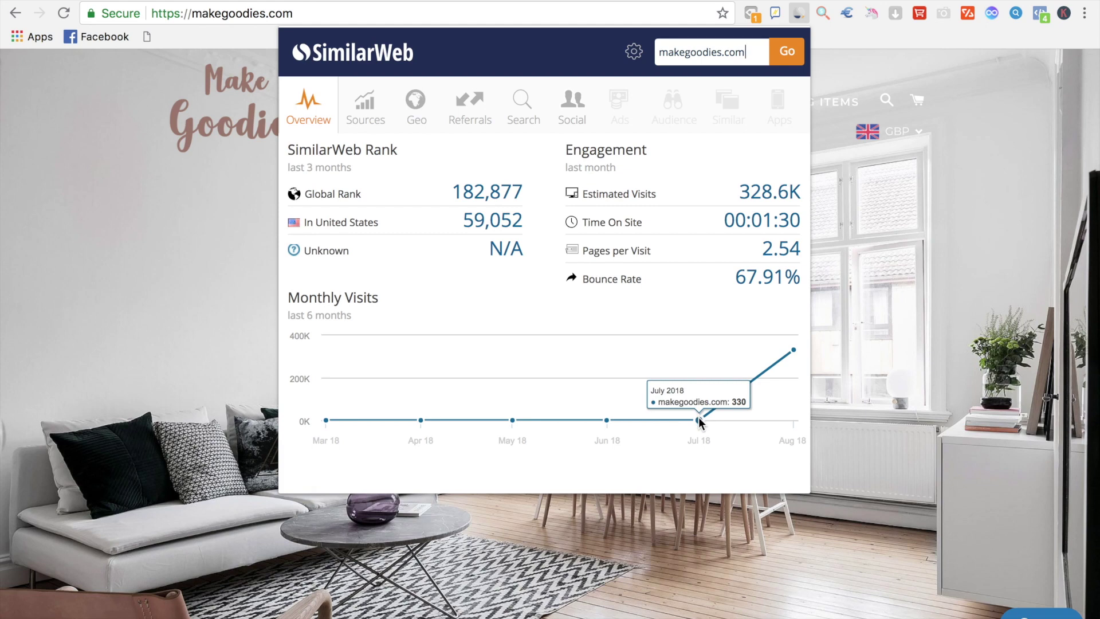
pyautogui.moveTo(745, 384)
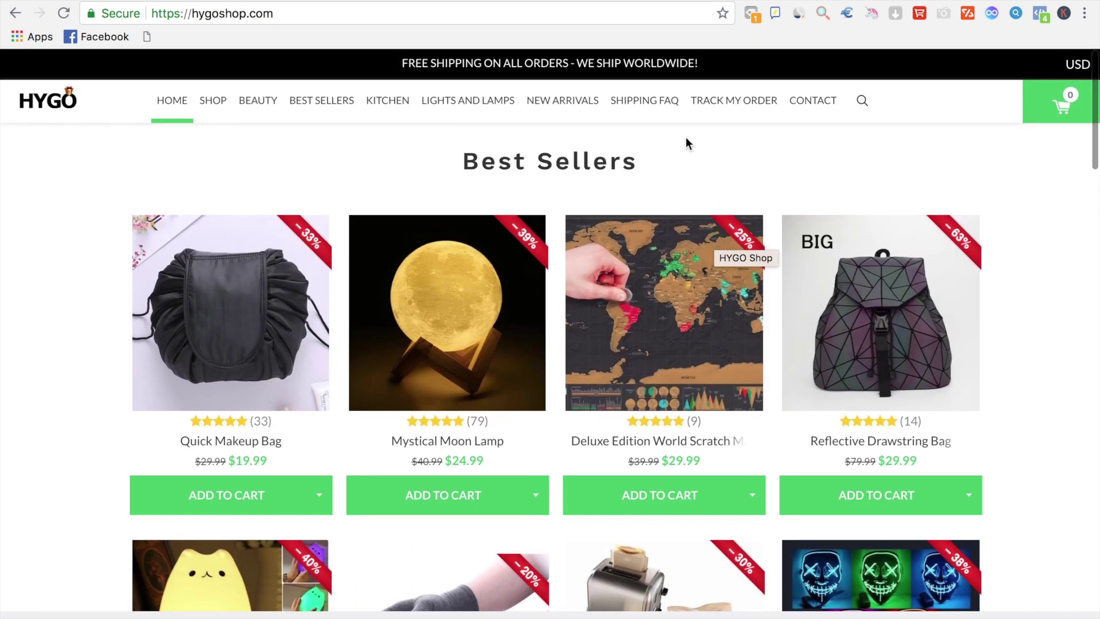
# - Examine the SimilarWeb monthly visits of hygoshop.com and buyshopdeals.com over the last six months
pyautogui.click(799, 12)
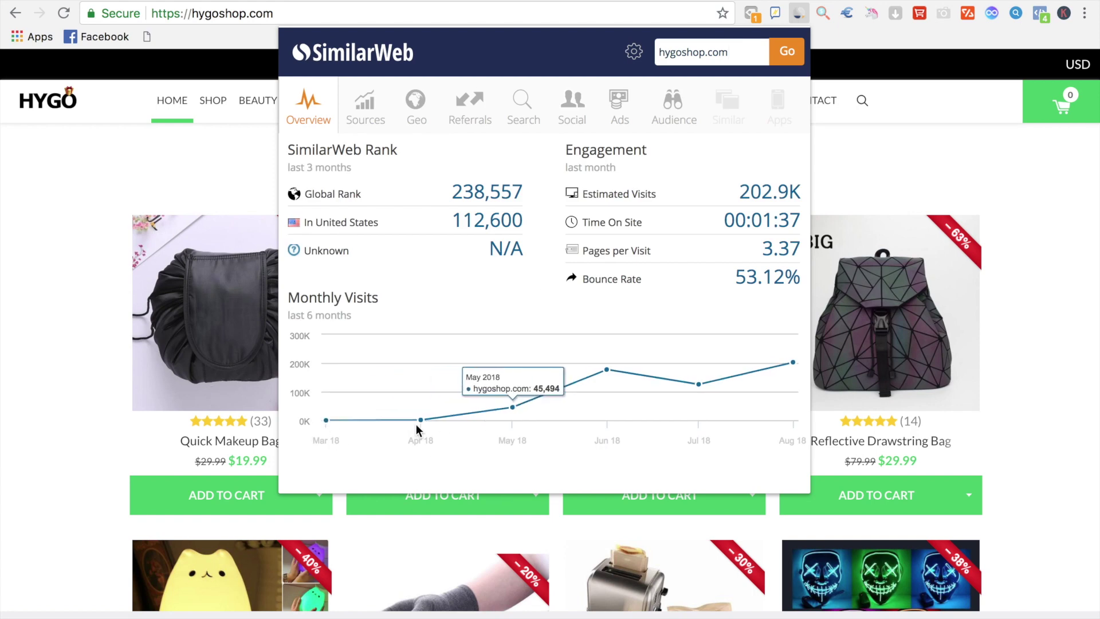
pyautogui.moveTo(423, 421)
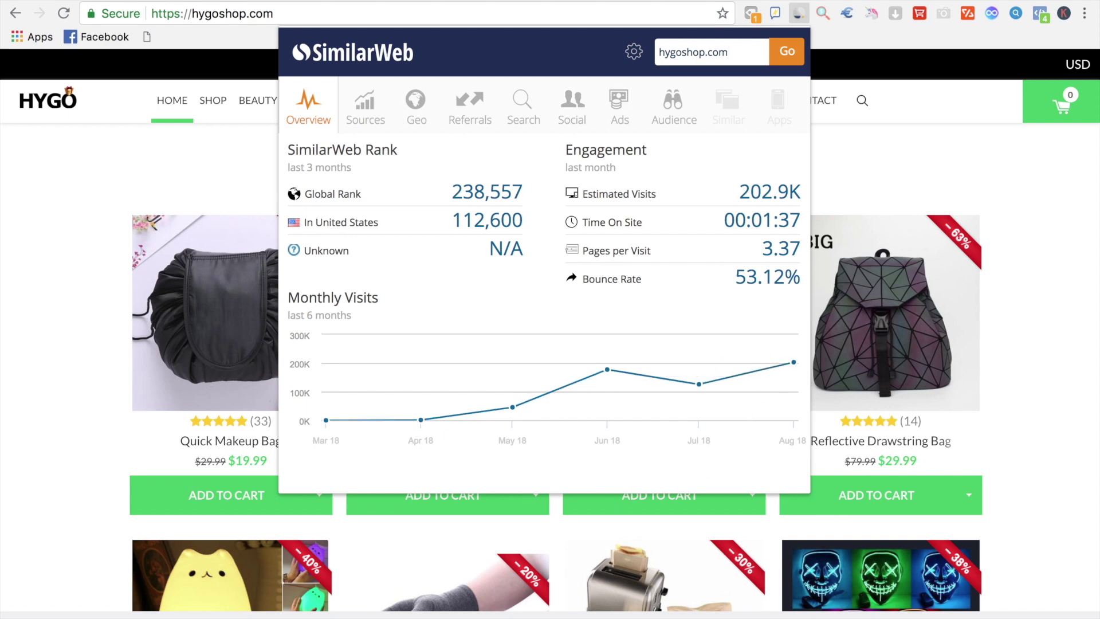
pyautogui.click(727, 7)
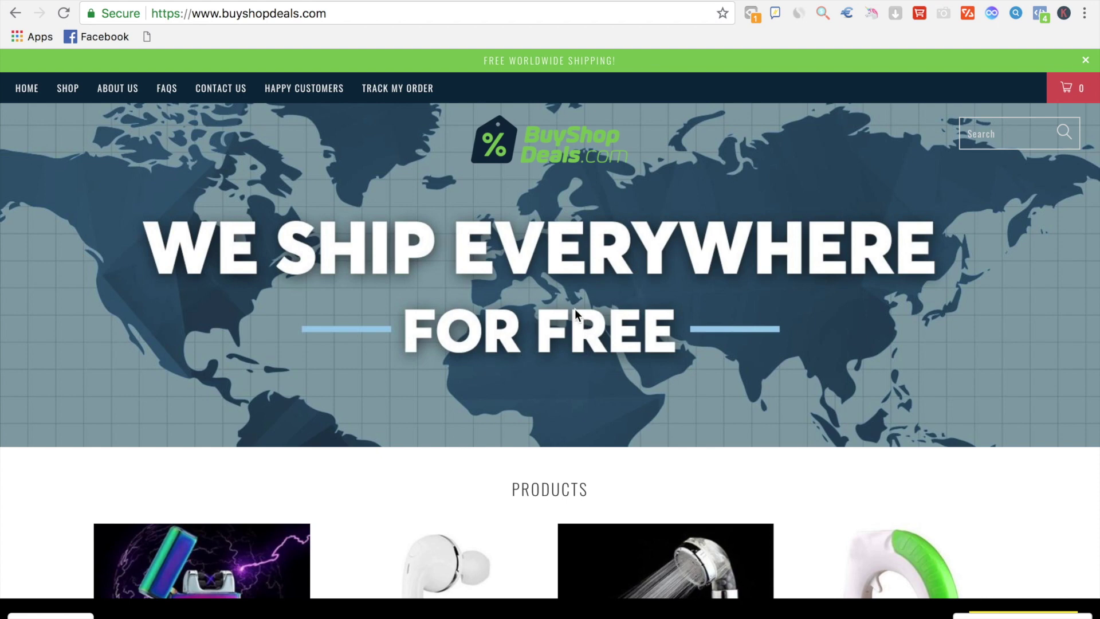
pyautogui.click(799, 13)
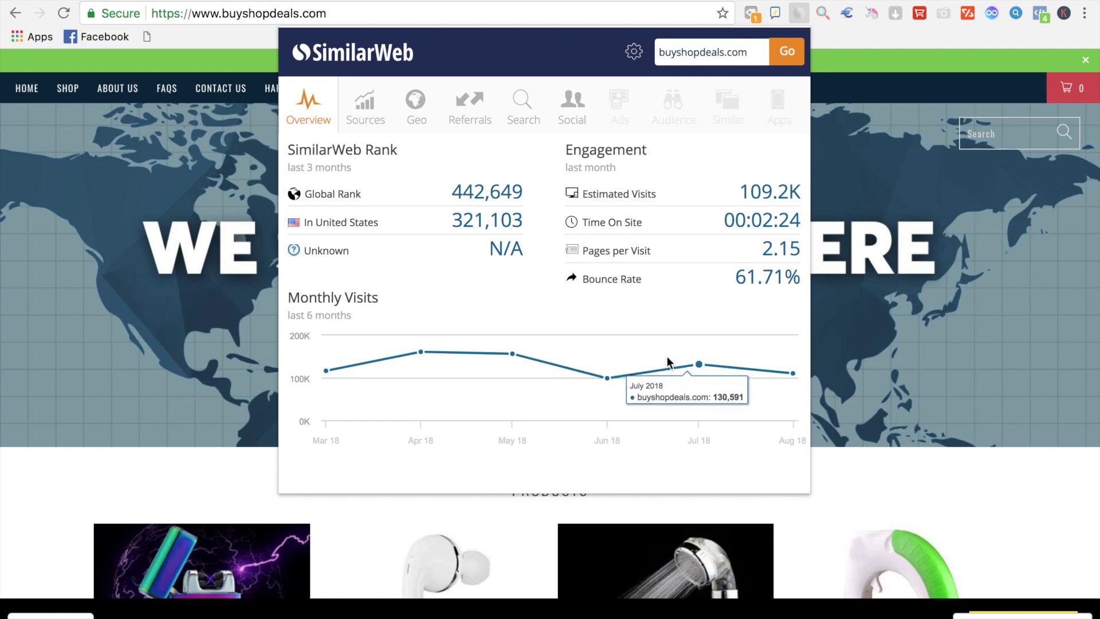
# - Close the SimilarWeb report and revisit the other open store sites, ending on hygoshop.com
pyautogui.click(566, 4)
pyautogui.click(378, 2)
pyautogui.click(490, 2)
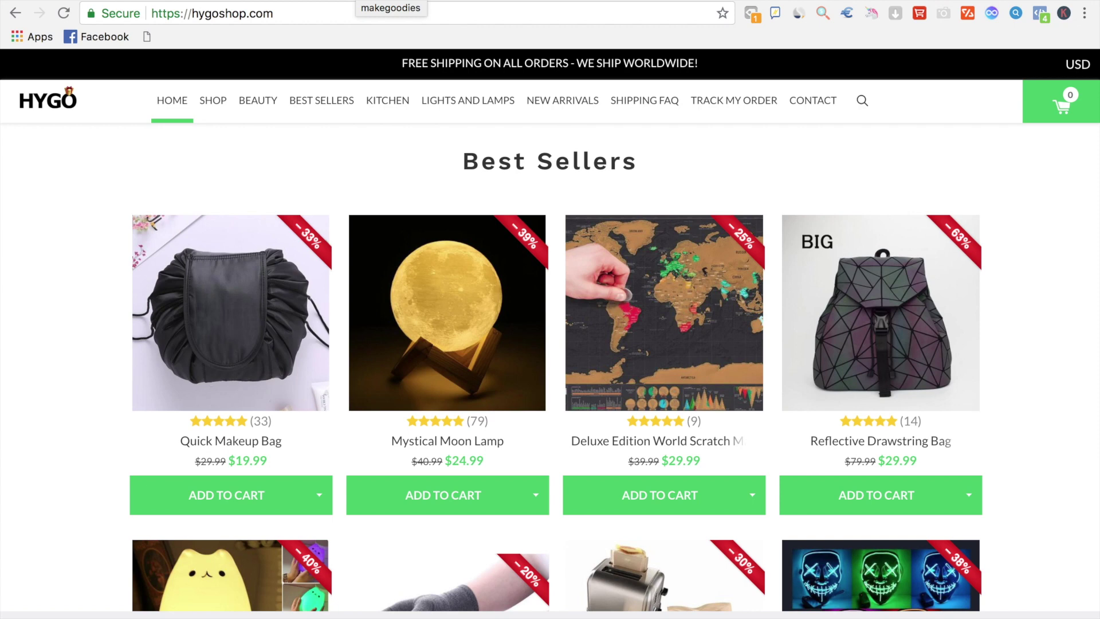
# - Go to HYGO Shop's Facebook page, open its Info and ads section and examine the active ads running in the United Kingdom
pyautogui.click(681, 0)
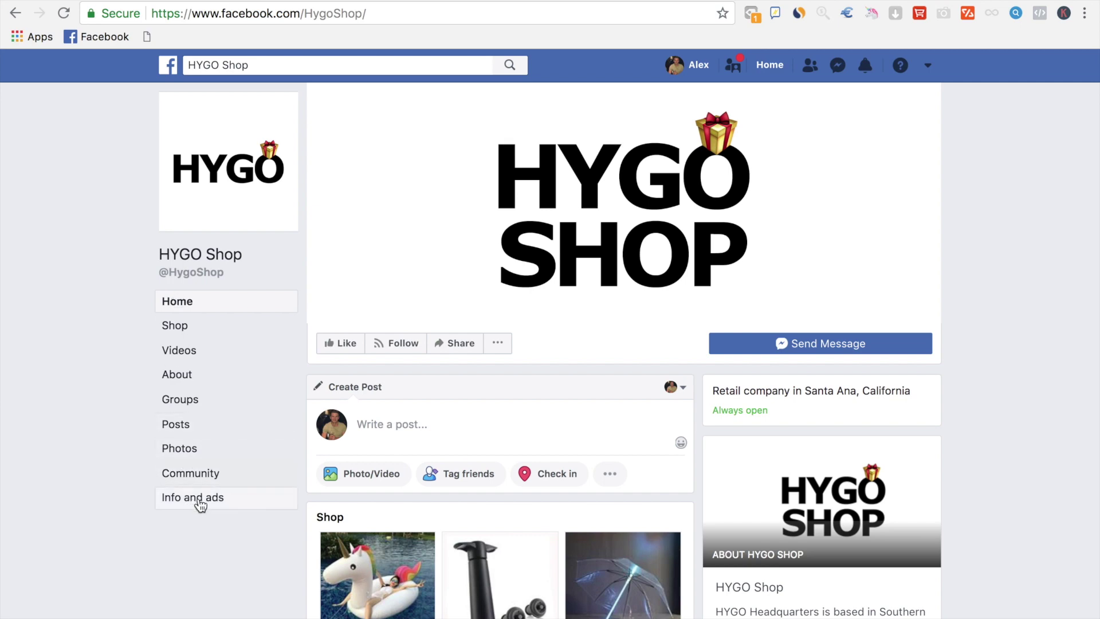
pyautogui.click(228, 502)
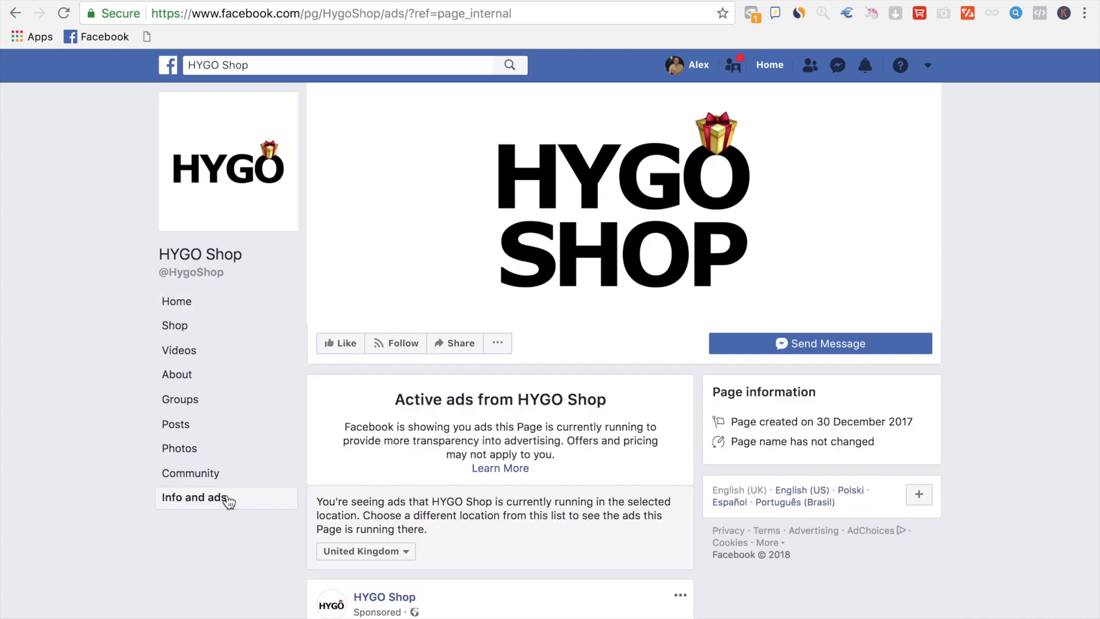
pyautogui.scroll(-15, 307, 466)
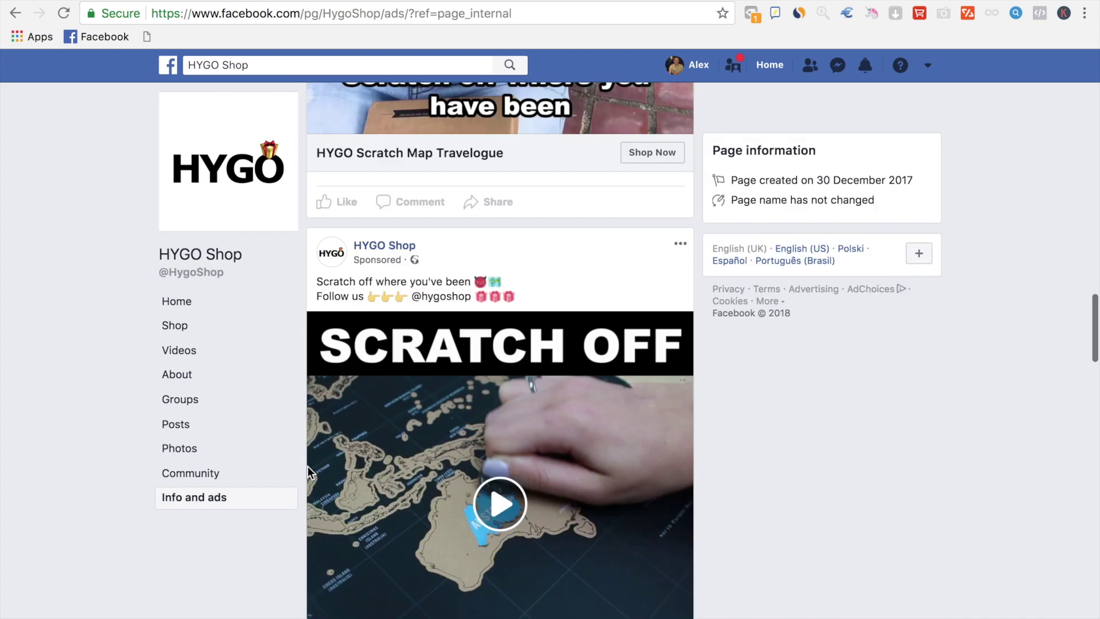
pyautogui.scroll(-20, 308, 466)
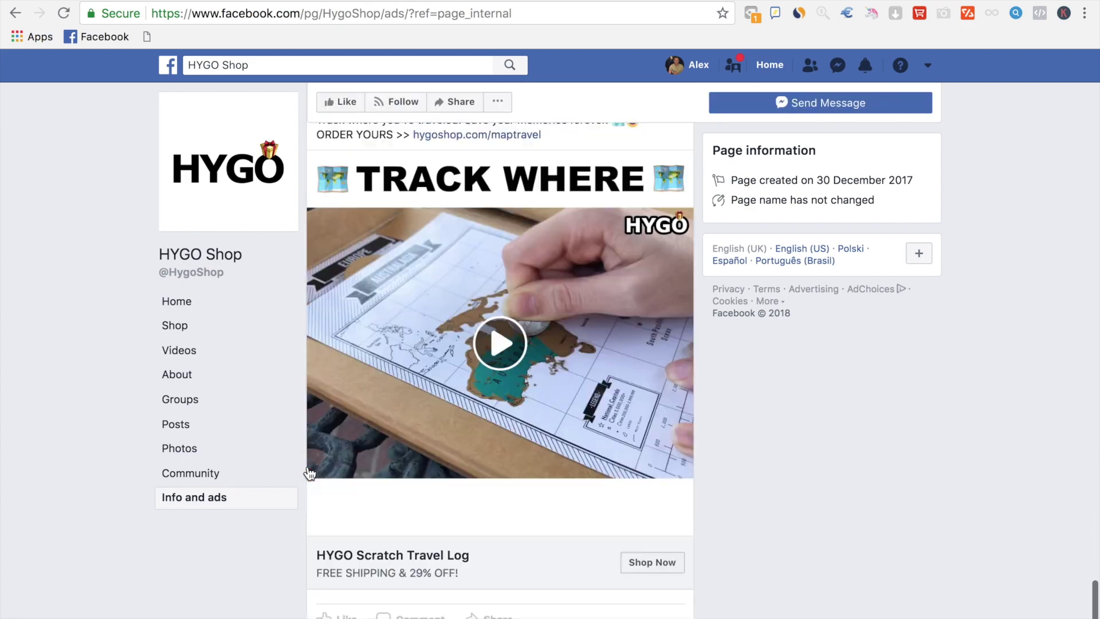
pyautogui.scroll(-1, 310, 473)
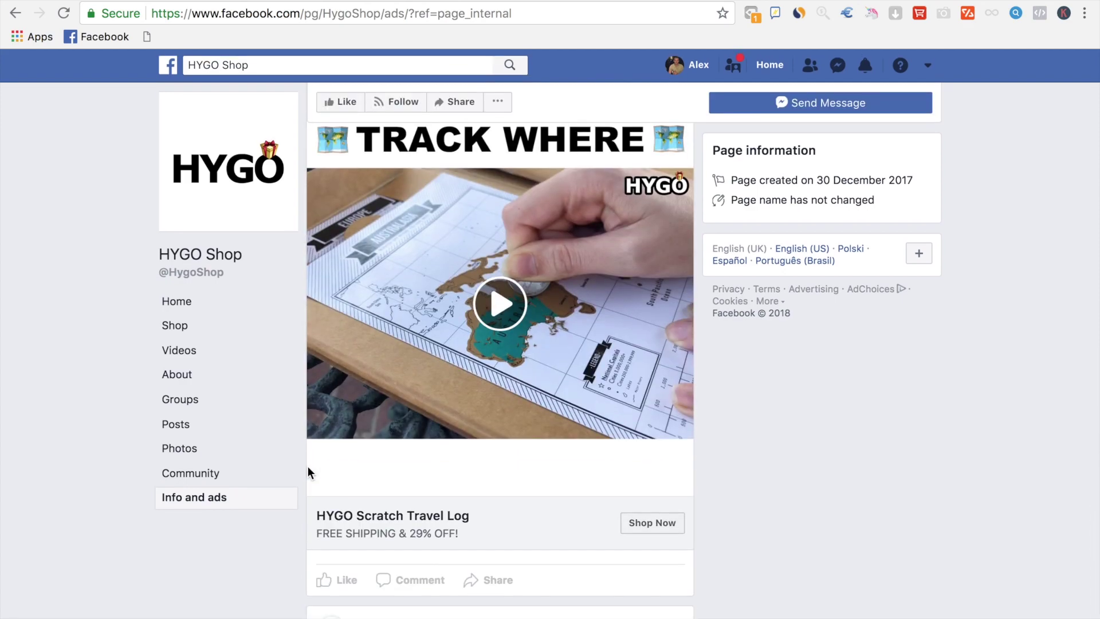
pyautogui.scroll(-15, 308, 466)
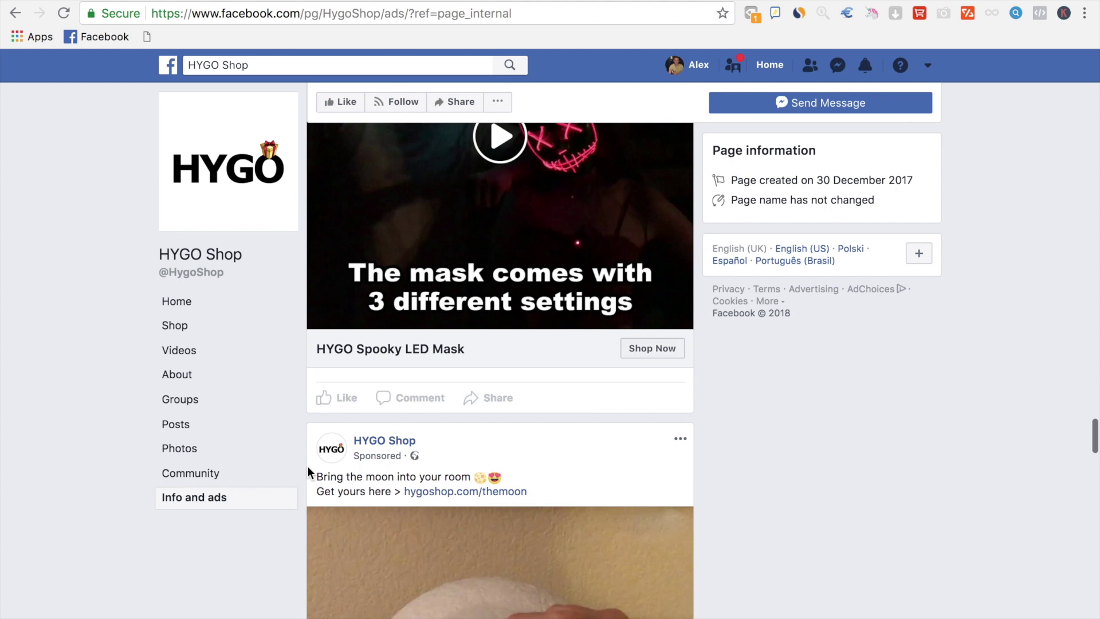
pyautogui.scroll(-12, 308, 466)
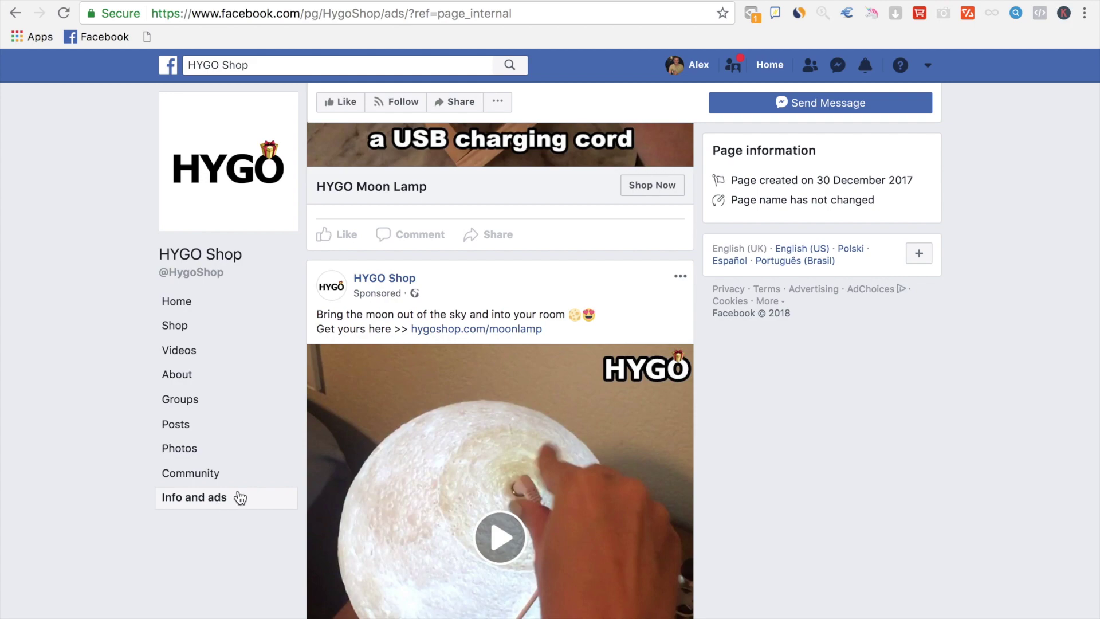
pyautogui.scroll(-4, 451, 413)
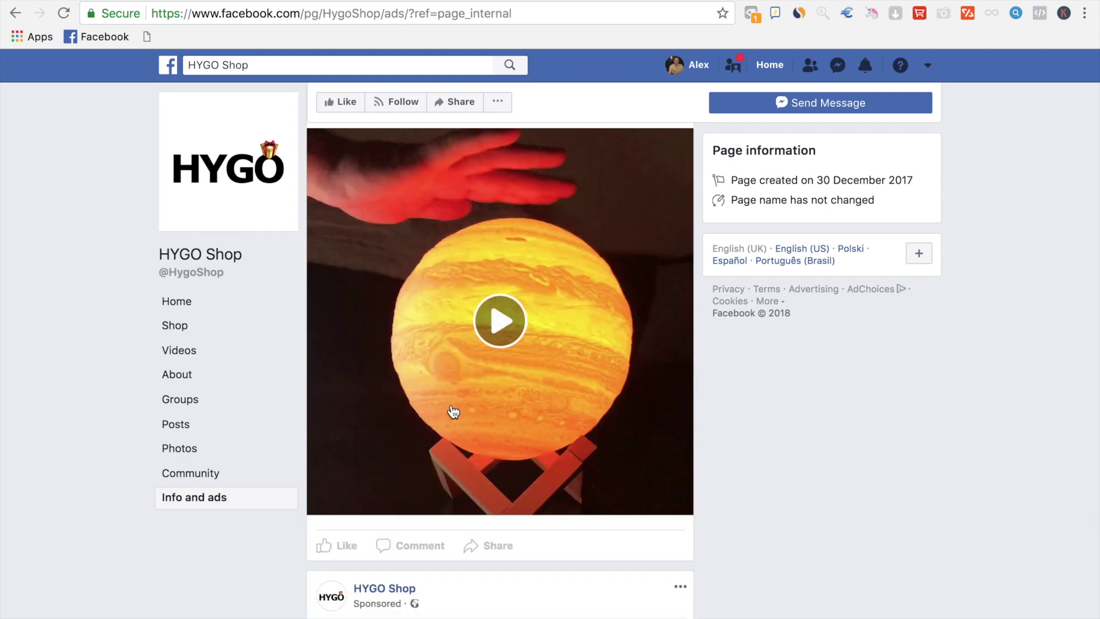
pyautogui.scroll(-15, 454, 411)
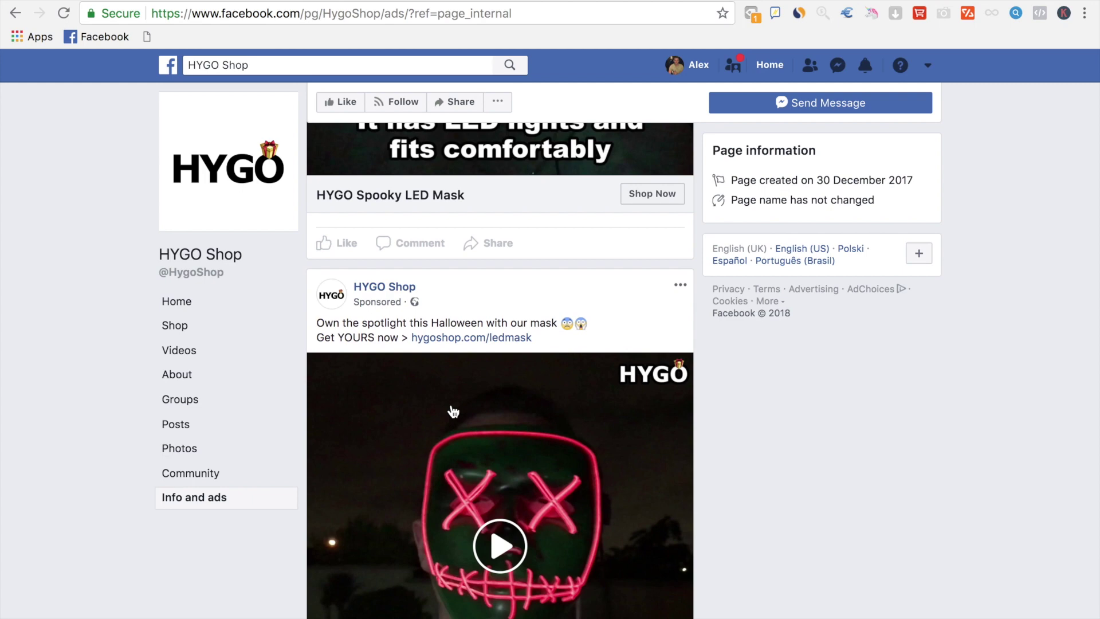
pyautogui.scroll(-4, 453, 411)
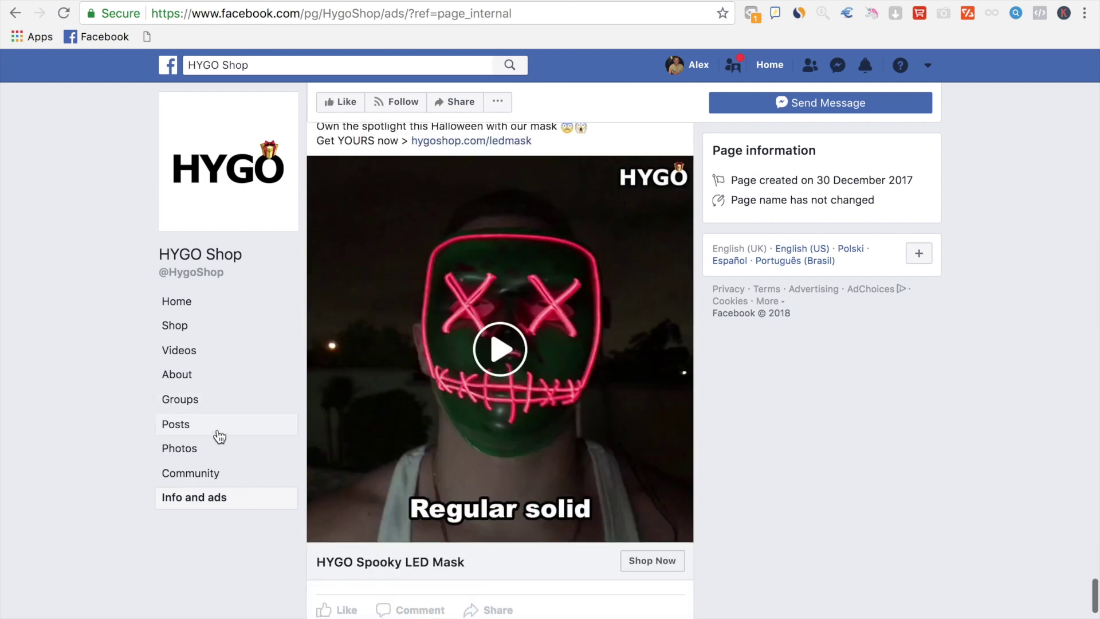
pyautogui.click(218, 499)
# - Search Facebook for "buyshopdeals" and open the Buy Shop Deals page
pyautogui.click(293, 68)
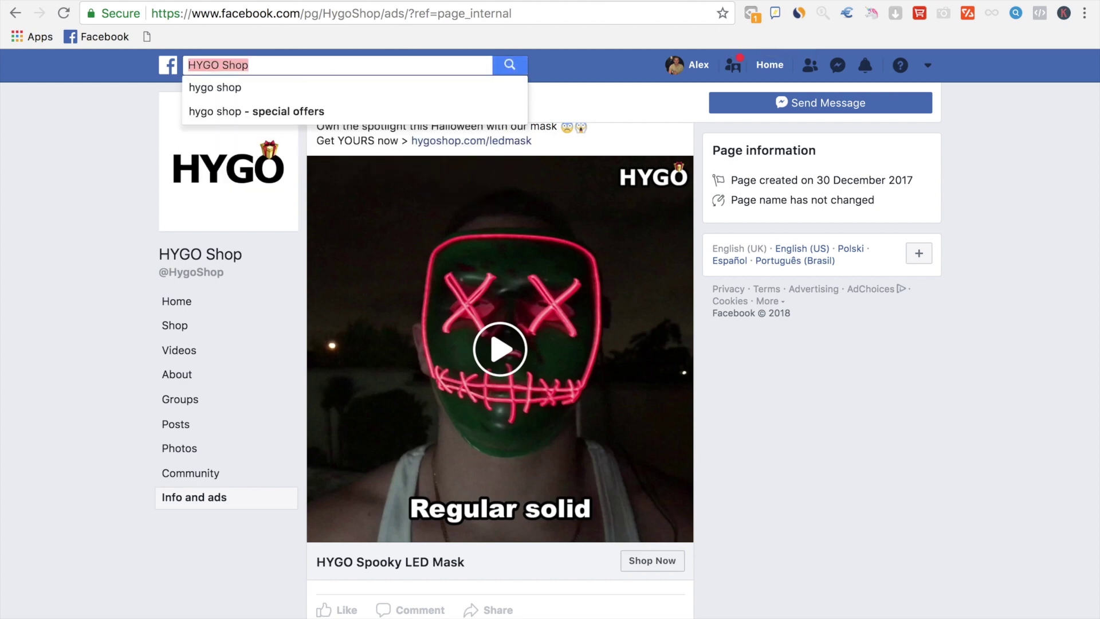
pyautogui.write('buyshopdeals')
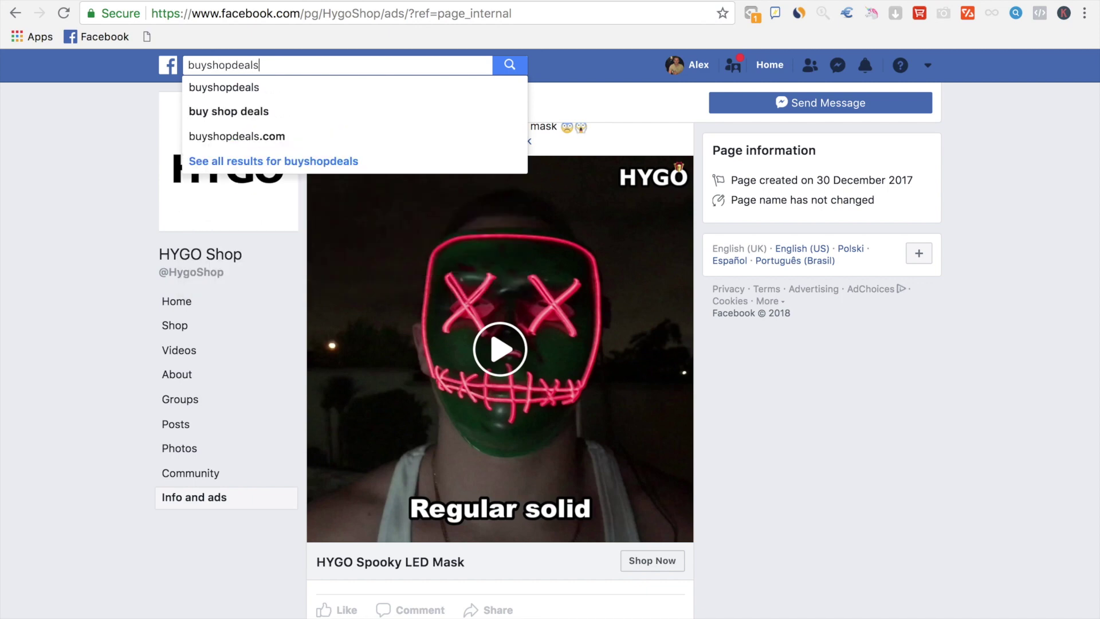
pyautogui.press('Return')
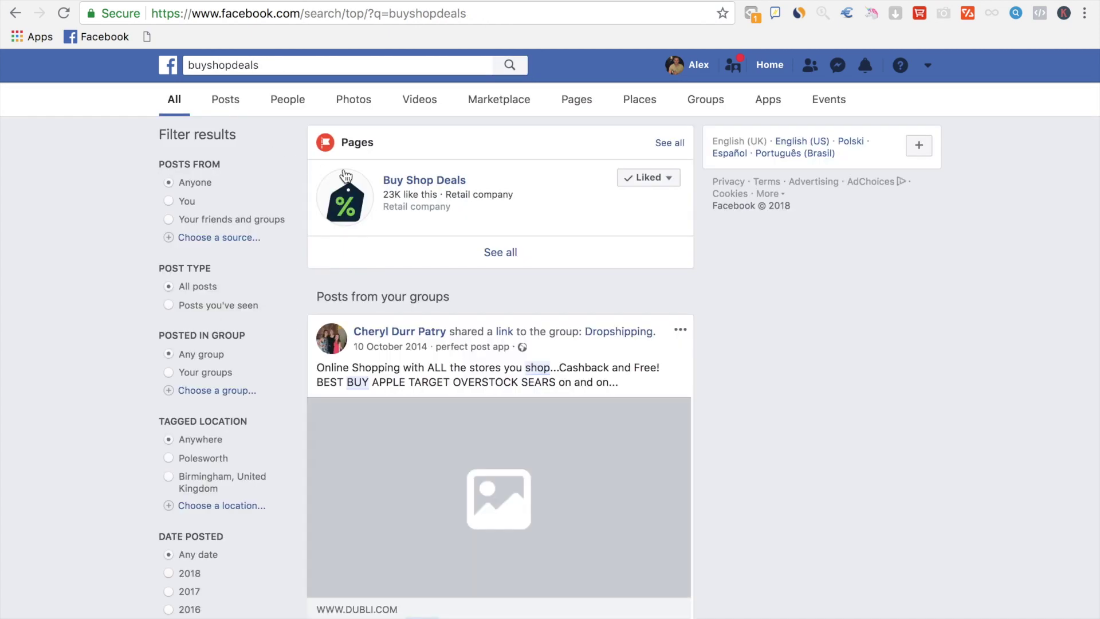
pyautogui.click(407, 182)
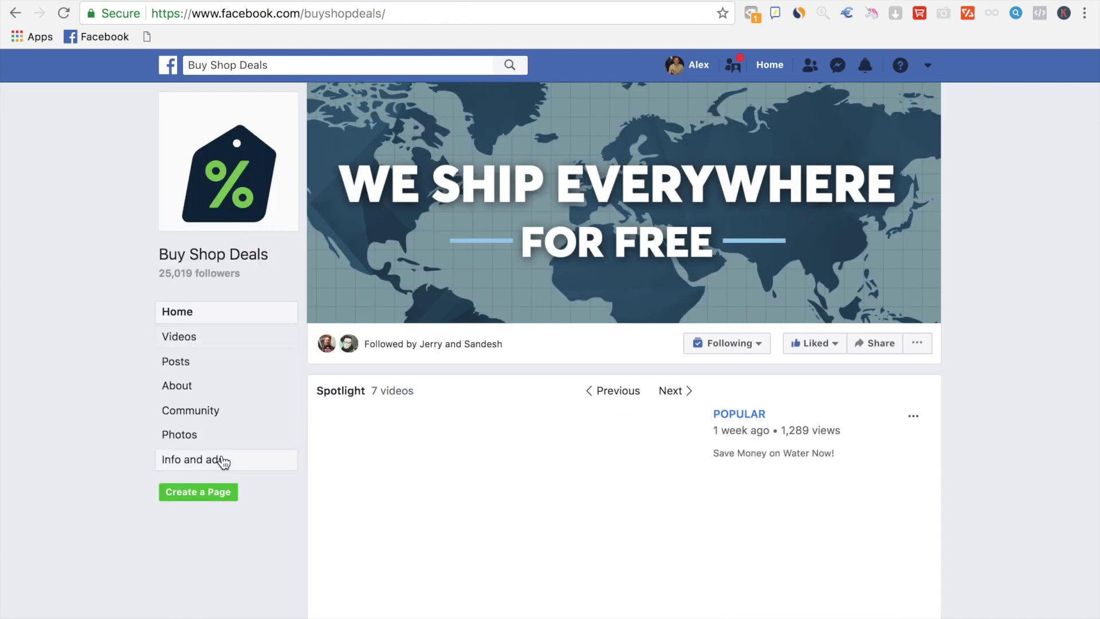
# - Open the Info and ads section of the Buy Shop Deals page and examine its active ads in the United Kingdom
pyautogui.click(205, 464)
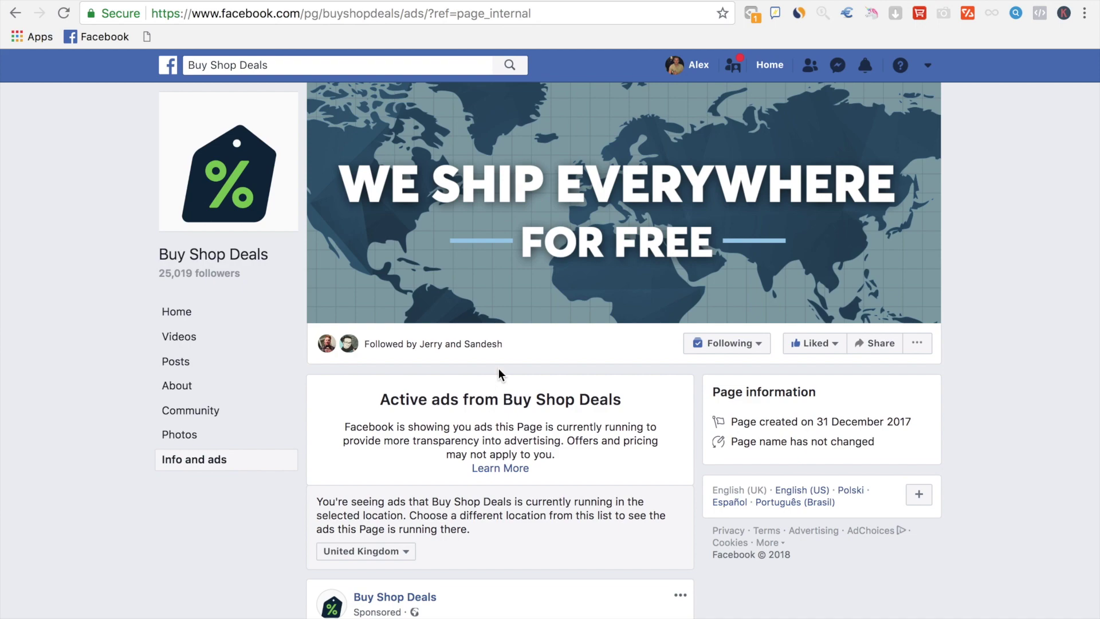
pyautogui.scroll(-20, 612, 489)
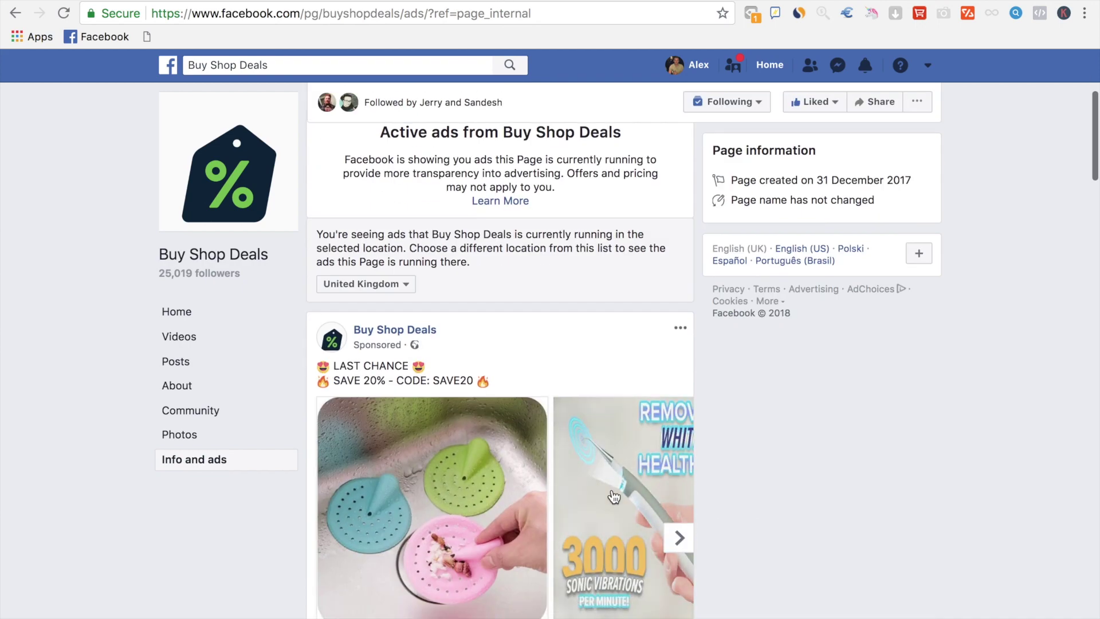
pyautogui.scroll(-10, 612, 490)
pyautogui.scroll(6, 611, 496)
pyautogui.click(678, 435)
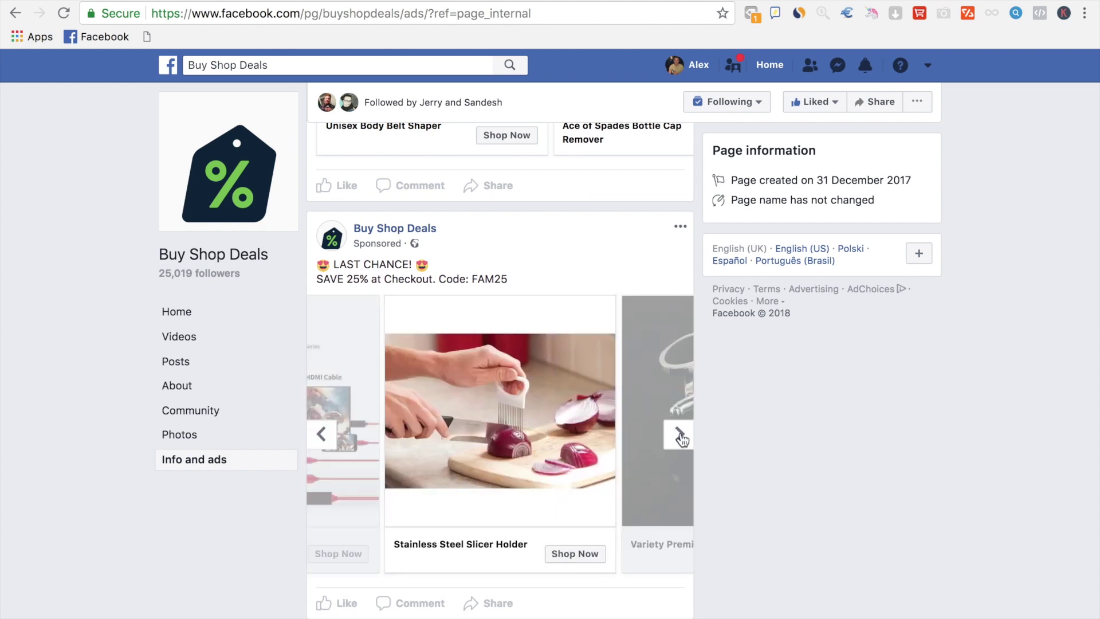
pyautogui.scroll(-15, 677, 434)
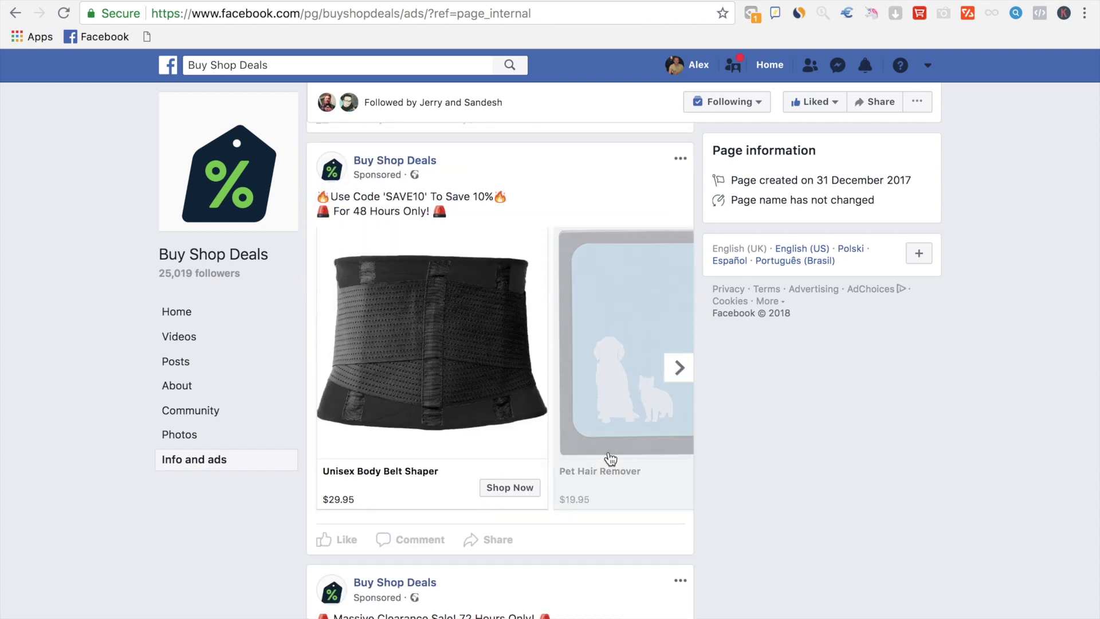
pyautogui.scroll(-15, 611, 459)
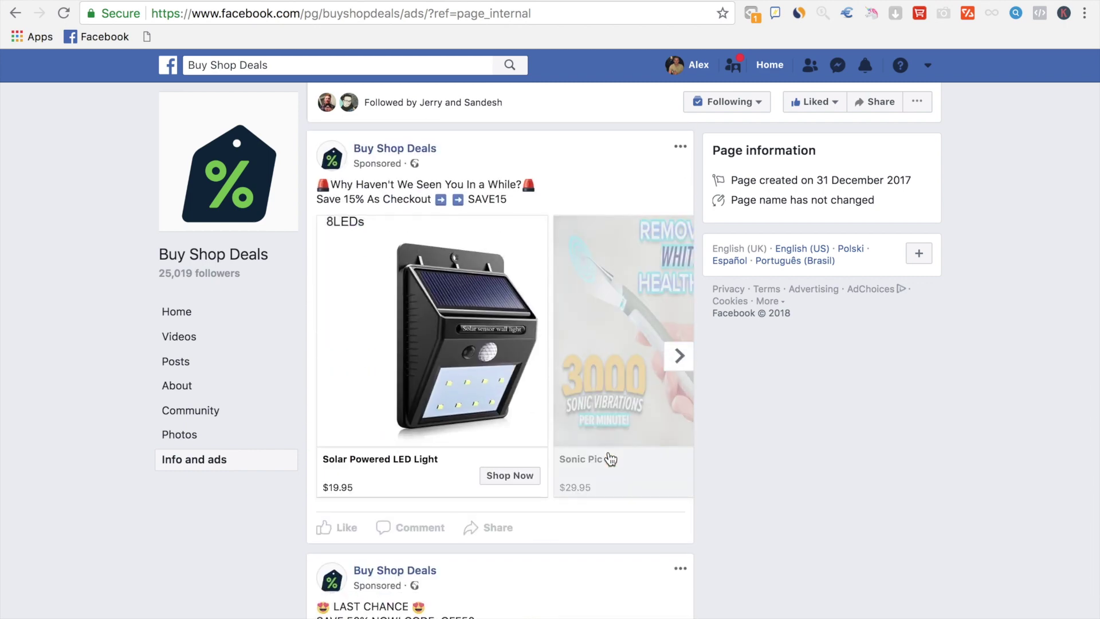
pyautogui.scroll(-6, 535, 427)
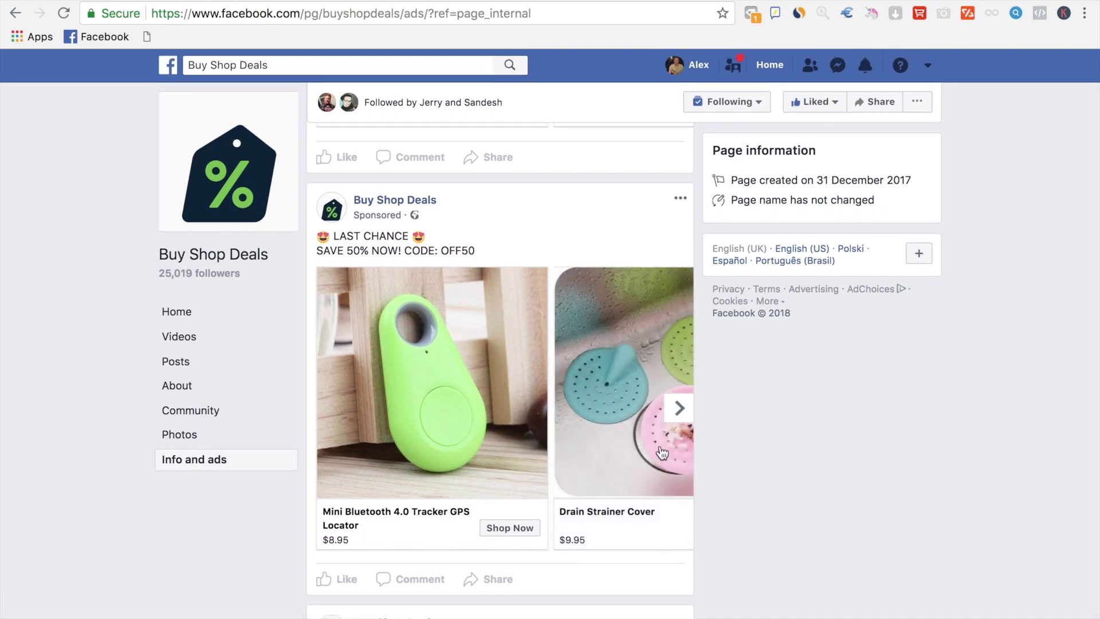
pyautogui.scroll(-5, 741, 407)
pyautogui.scroll(-15, 741, 401)
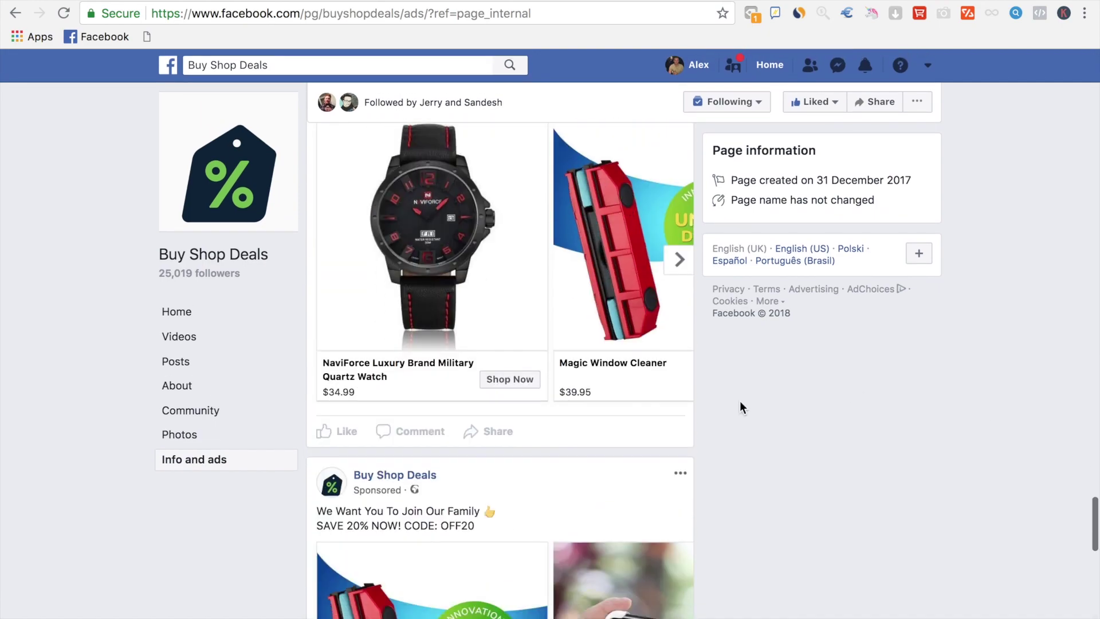
pyautogui.scroll(-4, 740, 402)
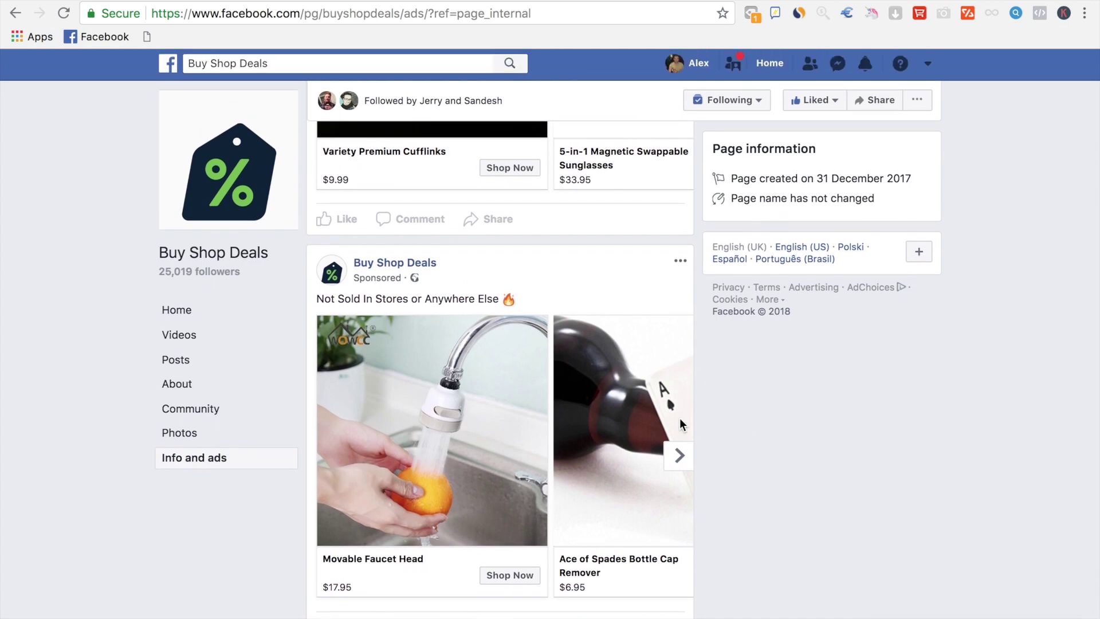
pyautogui.scroll(20, 794, 440)
pyautogui.scroll(15, 794, 439)
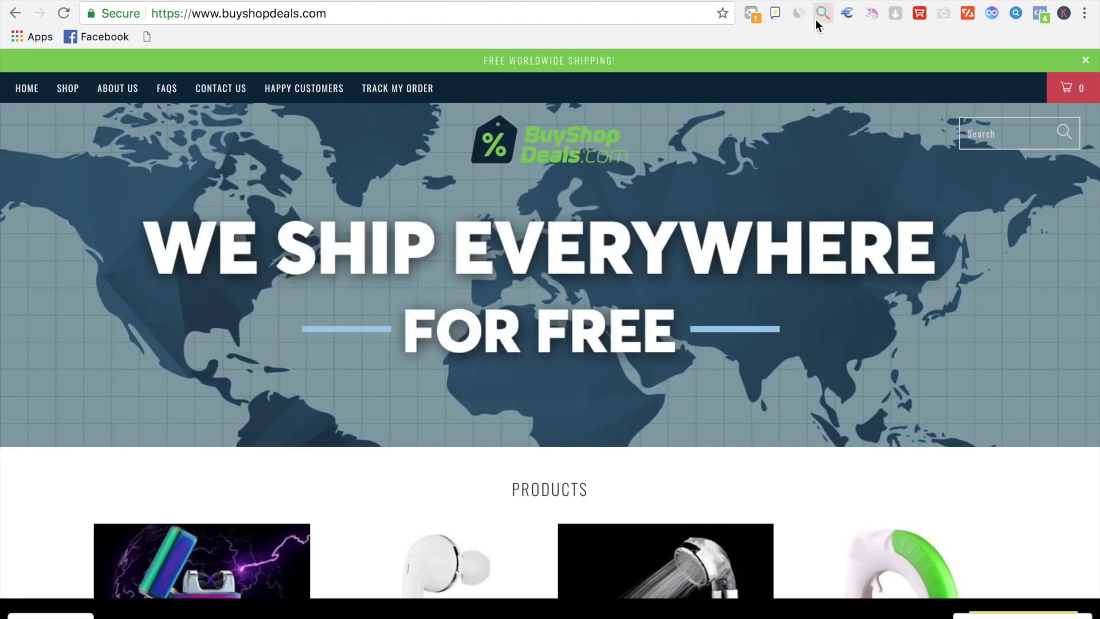
# - Switch to the PowerAdSpy dashboard and make the browser window full screen
pyautogui.click(799, 13)
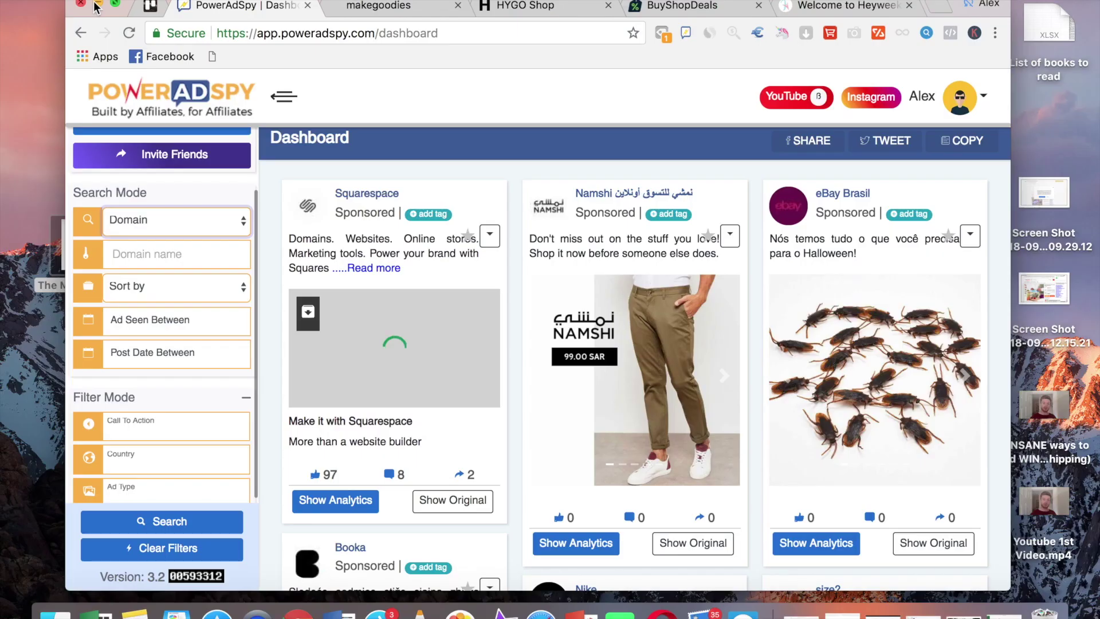
pyautogui.click(115, 3)
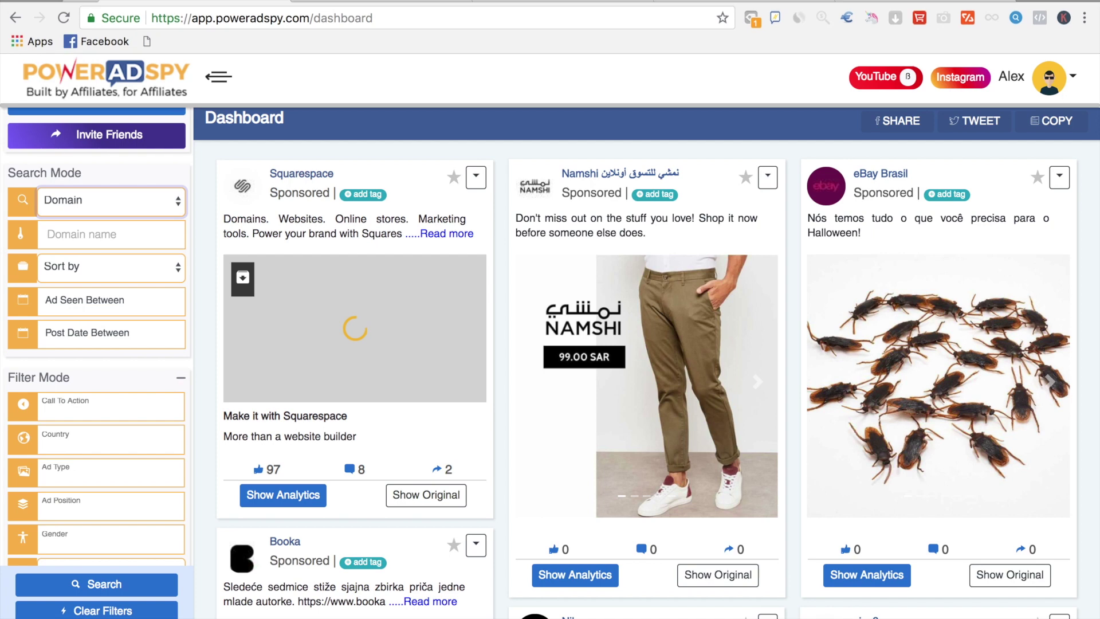
pyautogui.click(686, 7)
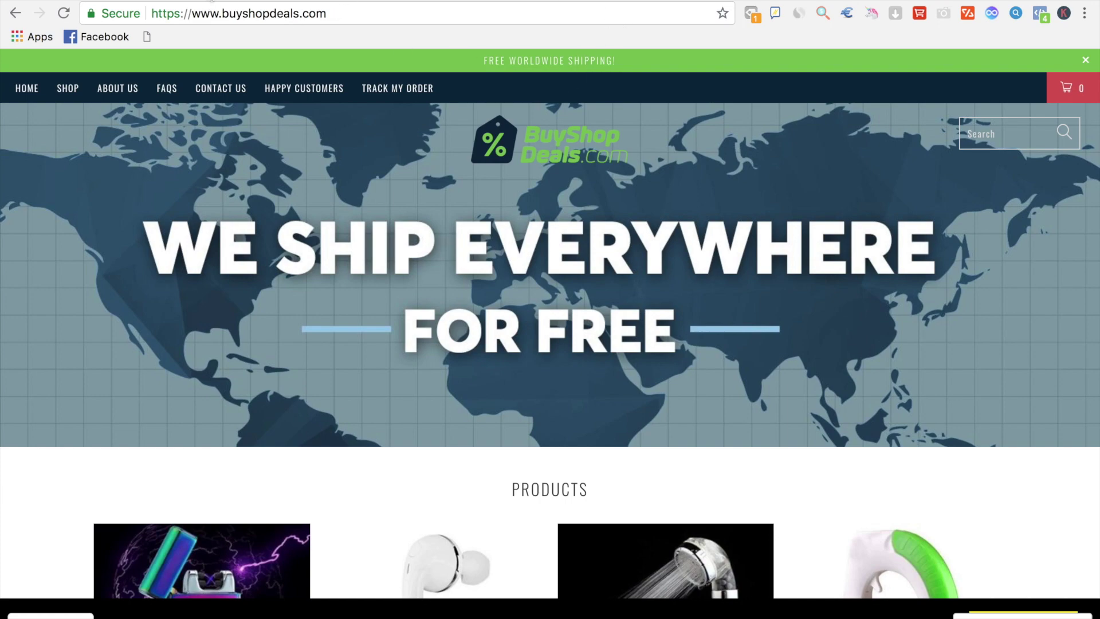
pyautogui.click(207, 0)
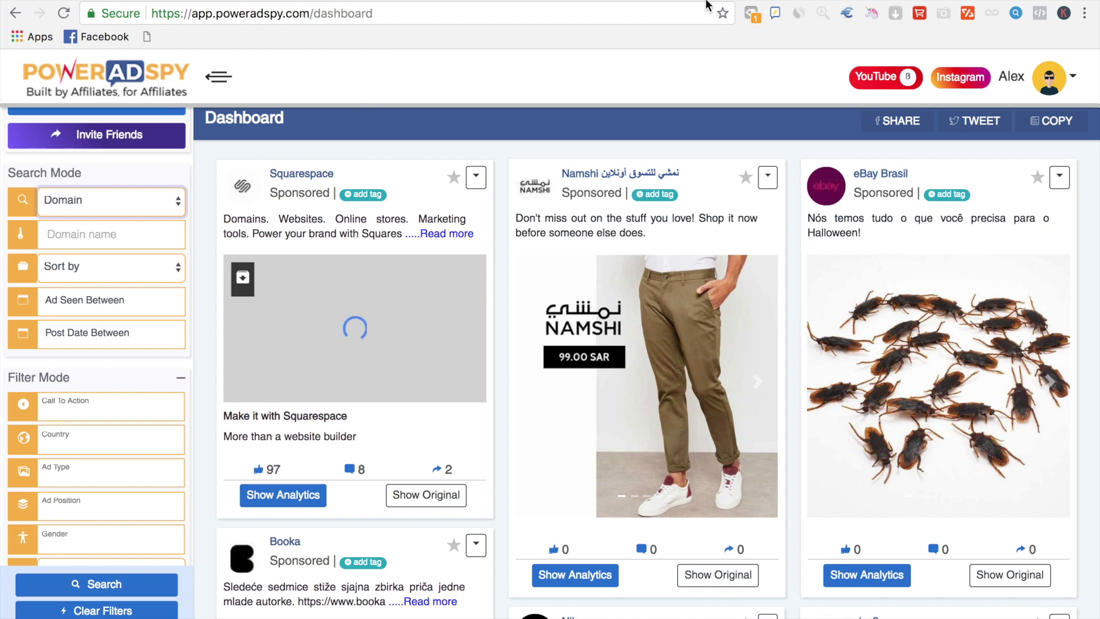
# - Copy the domain buyshopdeals.com from the store's web address and return to the PowerAdSpy dashboard
pyautogui.click(709, 1)
pyautogui.click(324, 13)
pyautogui.moveTo(333, 12); pyautogui.dragTo(222, 13)
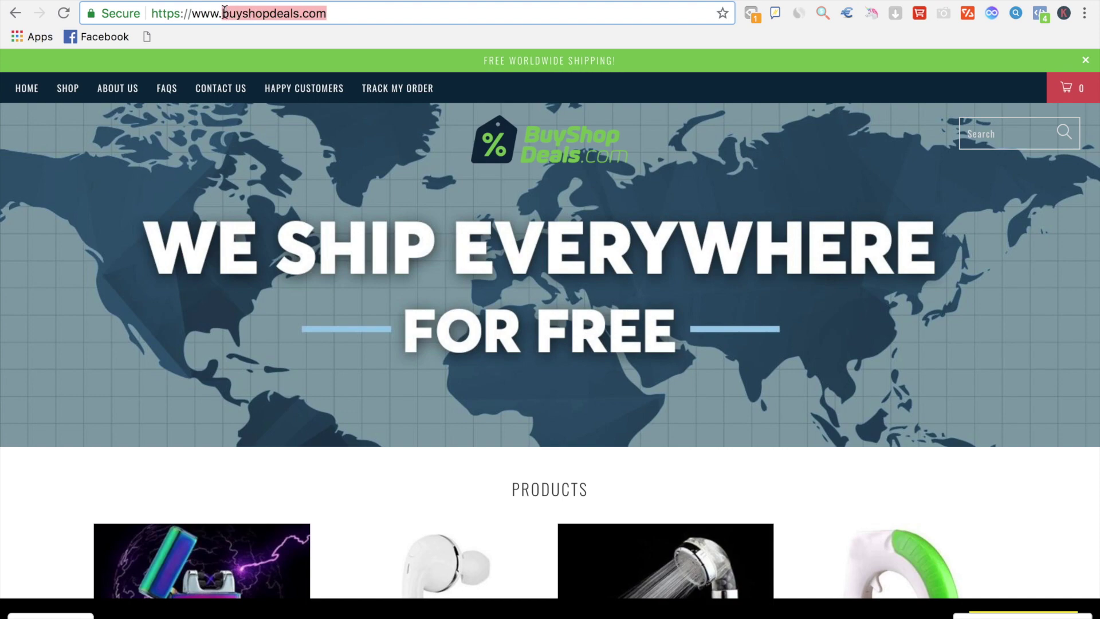
pyautogui.rightClick(251, 17)
pyautogui.click(277, 36)
pyautogui.click(216, 3)
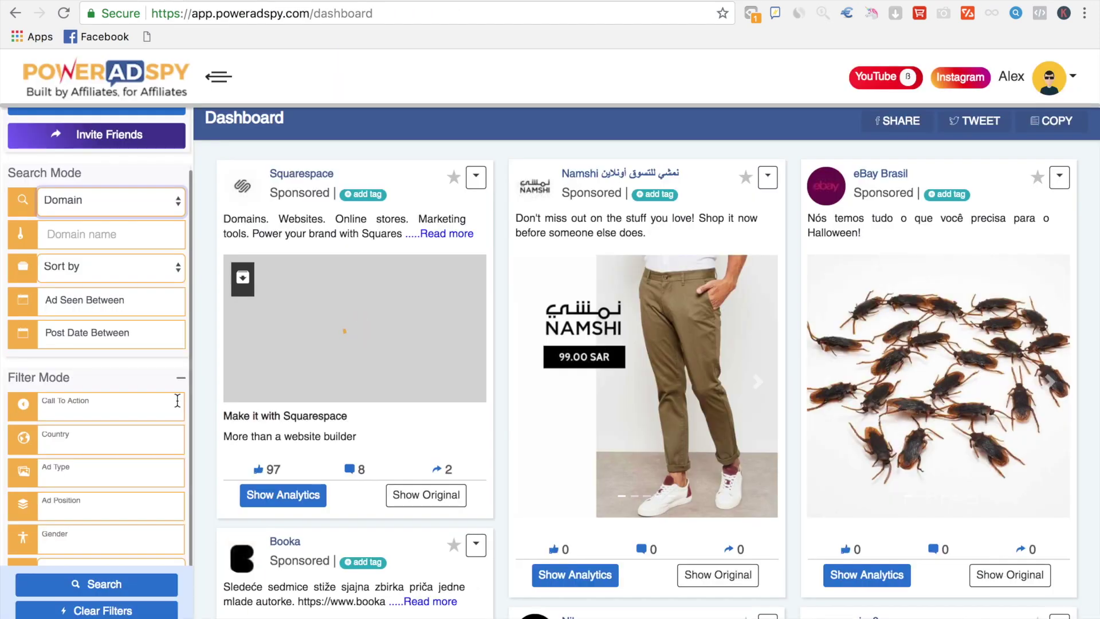
# - Set the PowerAdSpy search mode to Domain and search for ads from buyshopdeals.com
pyautogui.click(83, 204)
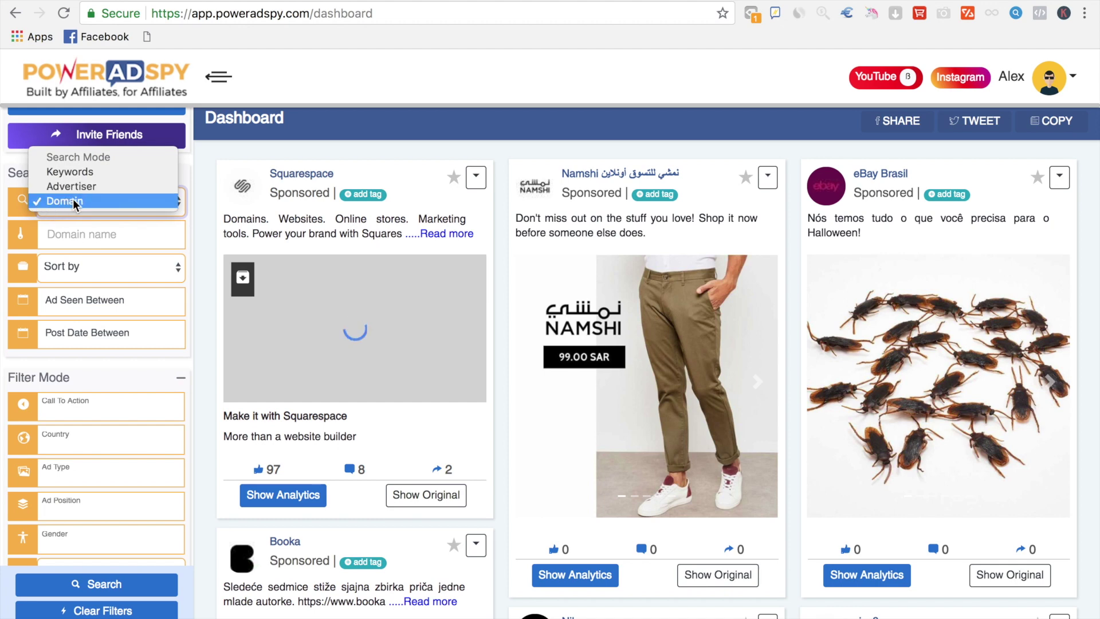
pyautogui.click(77, 201)
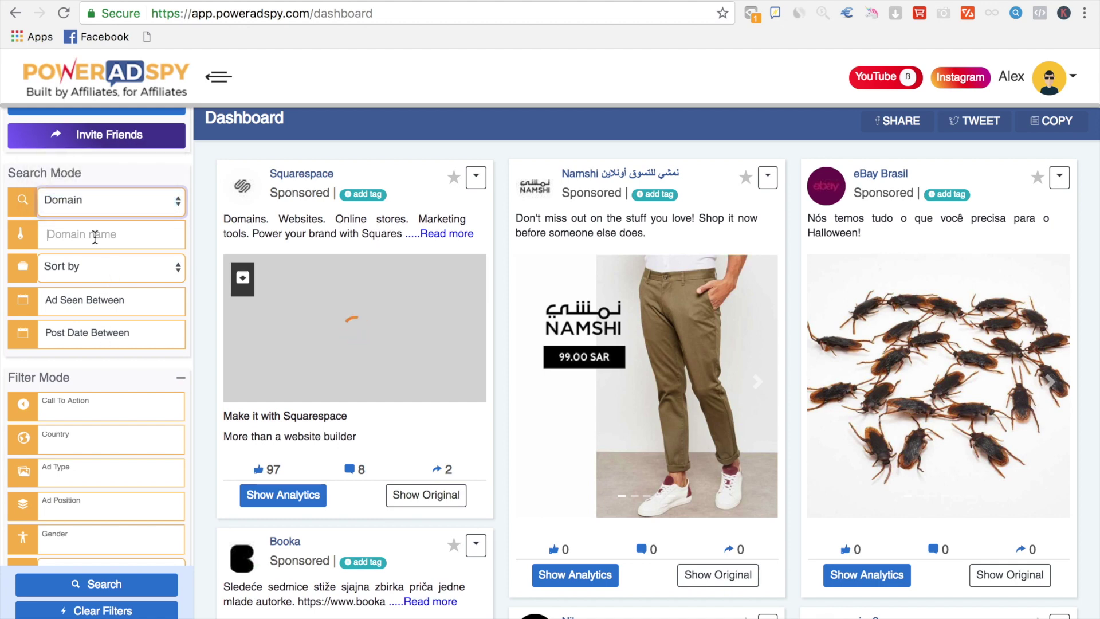
pyautogui.rightClick(96, 236)
pyautogui.click(120, 348)
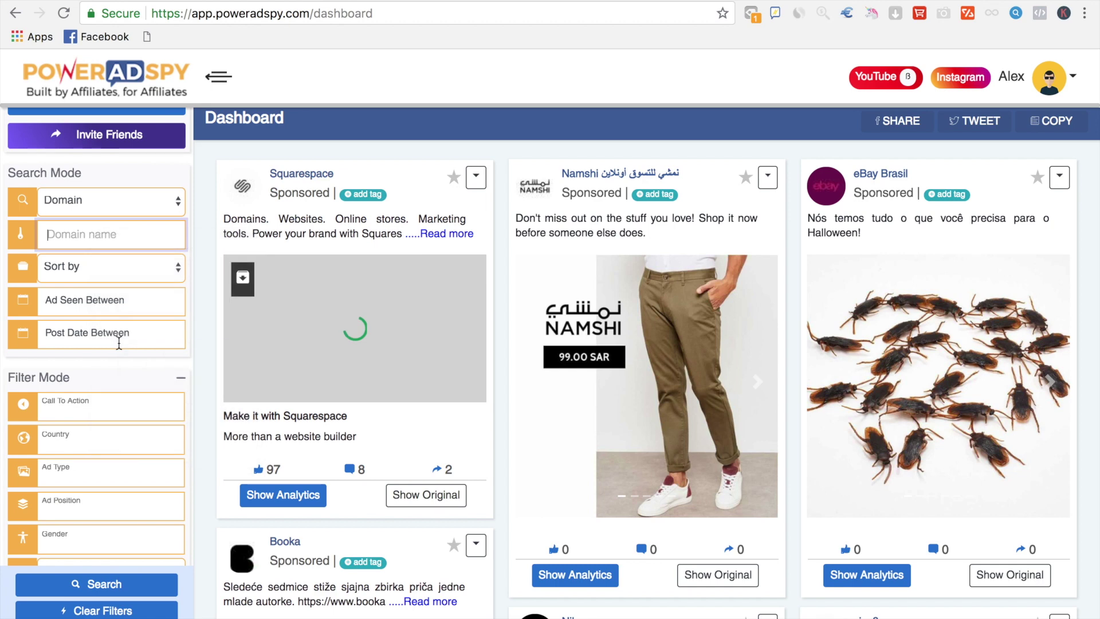
pyautogui.click(103, 583)
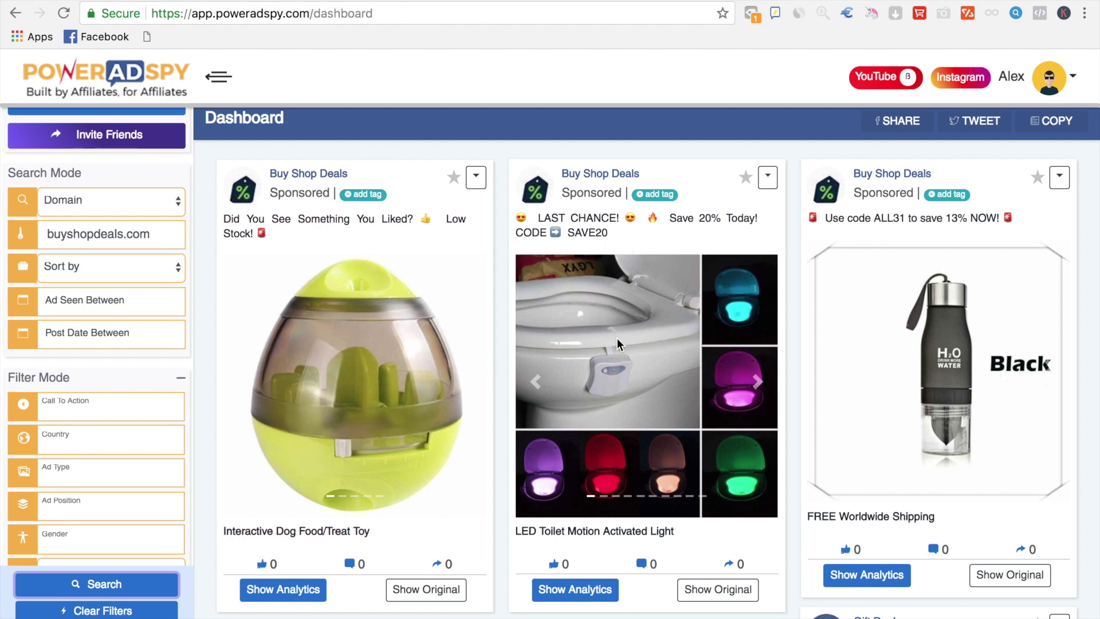
# - Examine the PowerAdSpy ad results for buyshopdeals.com, including the different Facebook pages that run them and their engagement
pyautogui.scroll(-5, 594, 343)
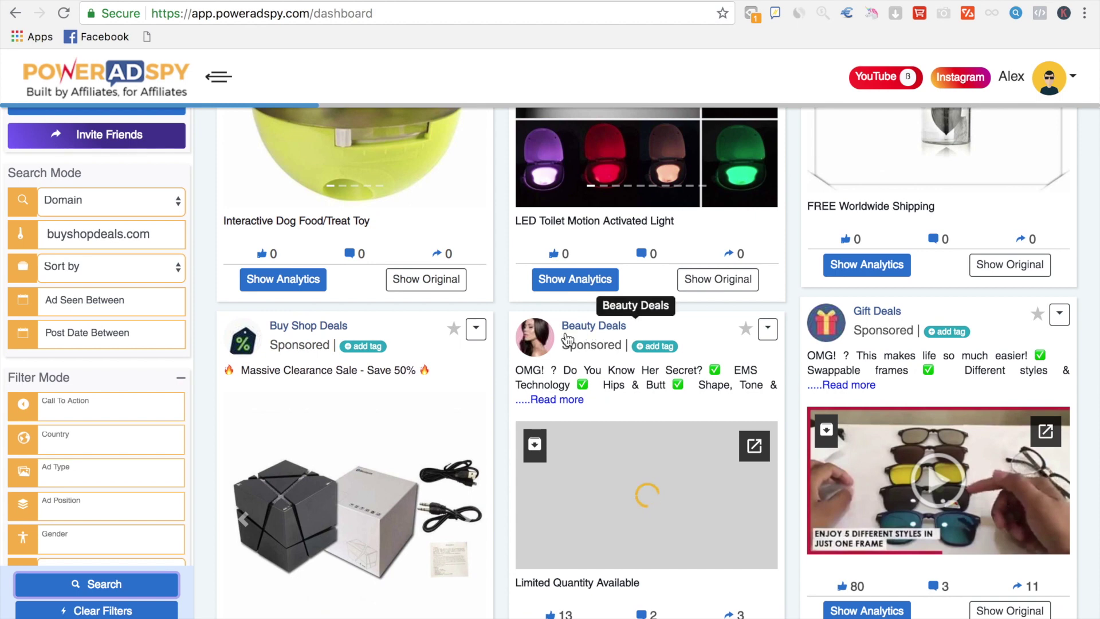
pyautogui.scroll(-1, 580, 367)
pyautogui.scroll(-1, 580, 390)
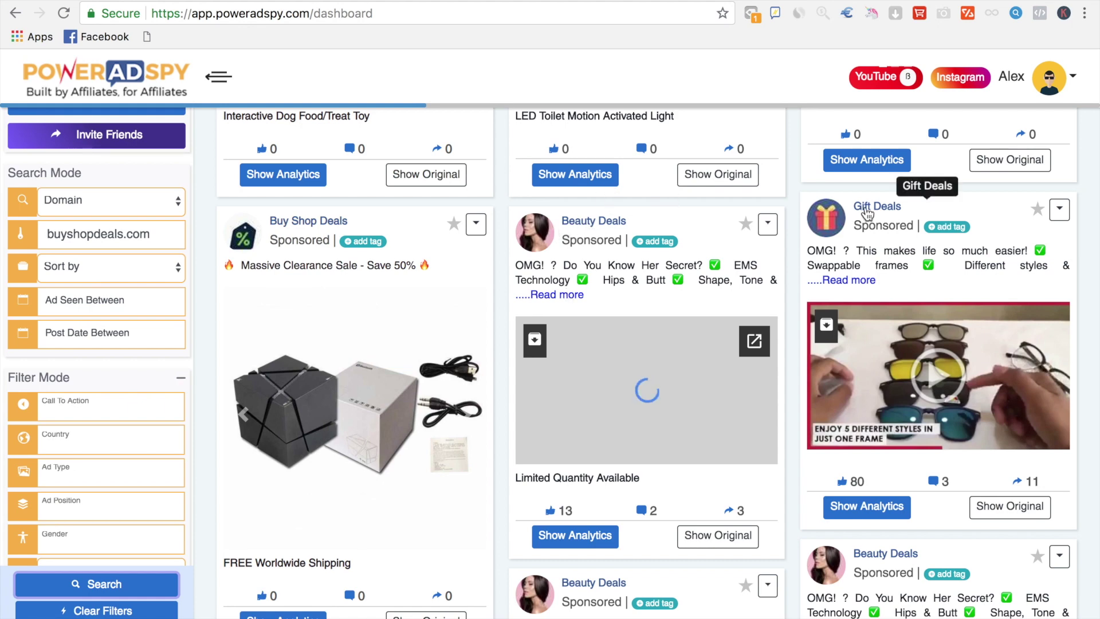
pyautogui.scroll(-10, 868, 213)
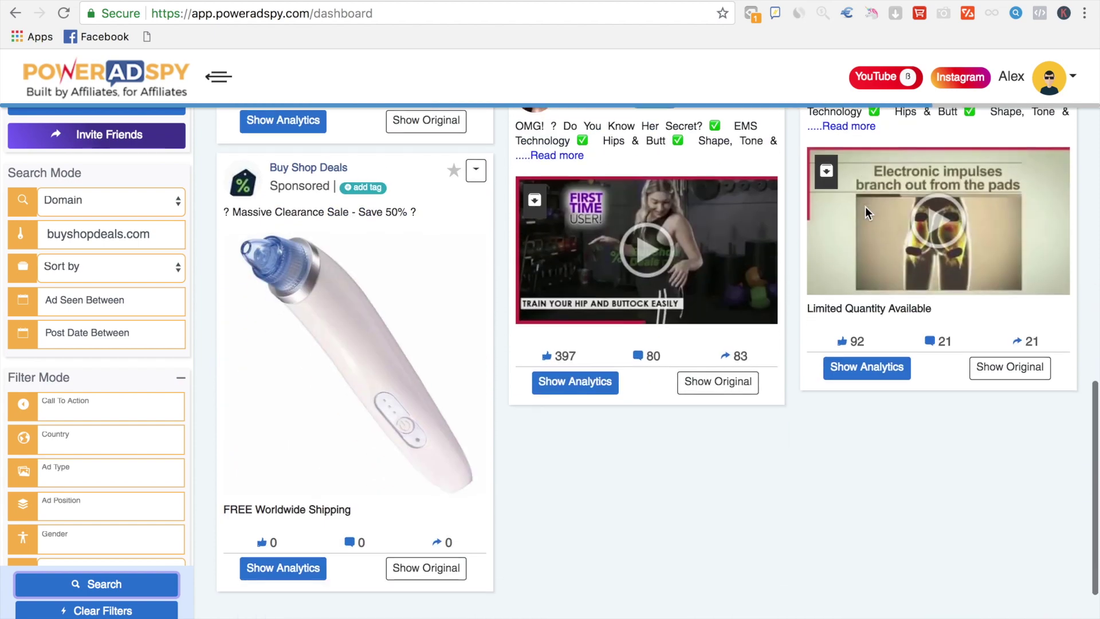
pyautogui.scroll(-3, 866, 218)
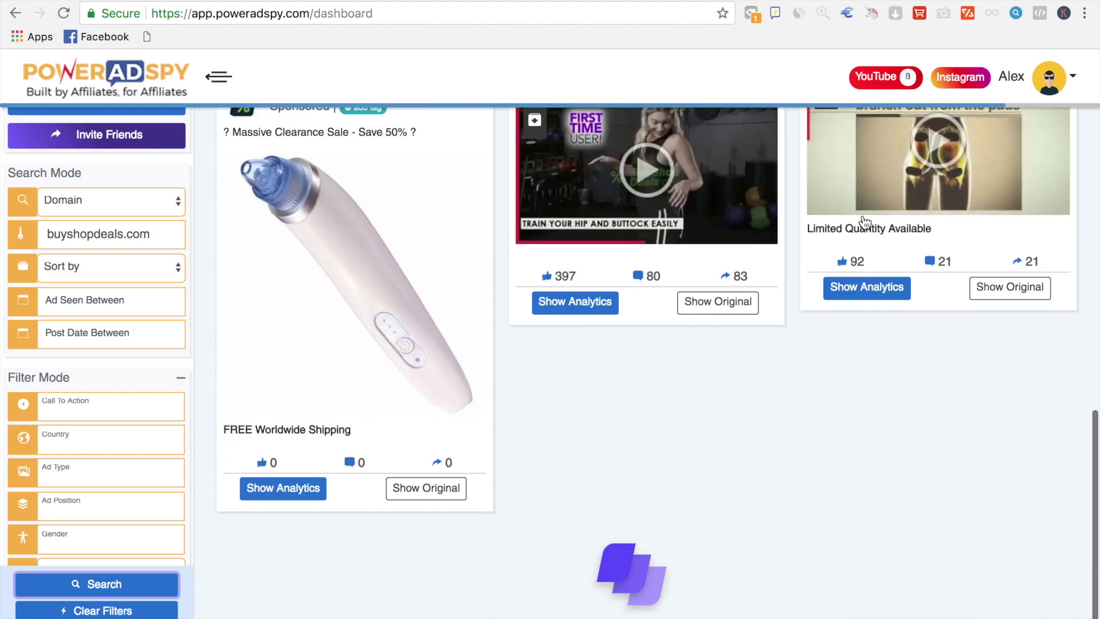
pyautogui.scroll(-2, 865, 222)
pyautogui.scroll(-3, 865, 222)
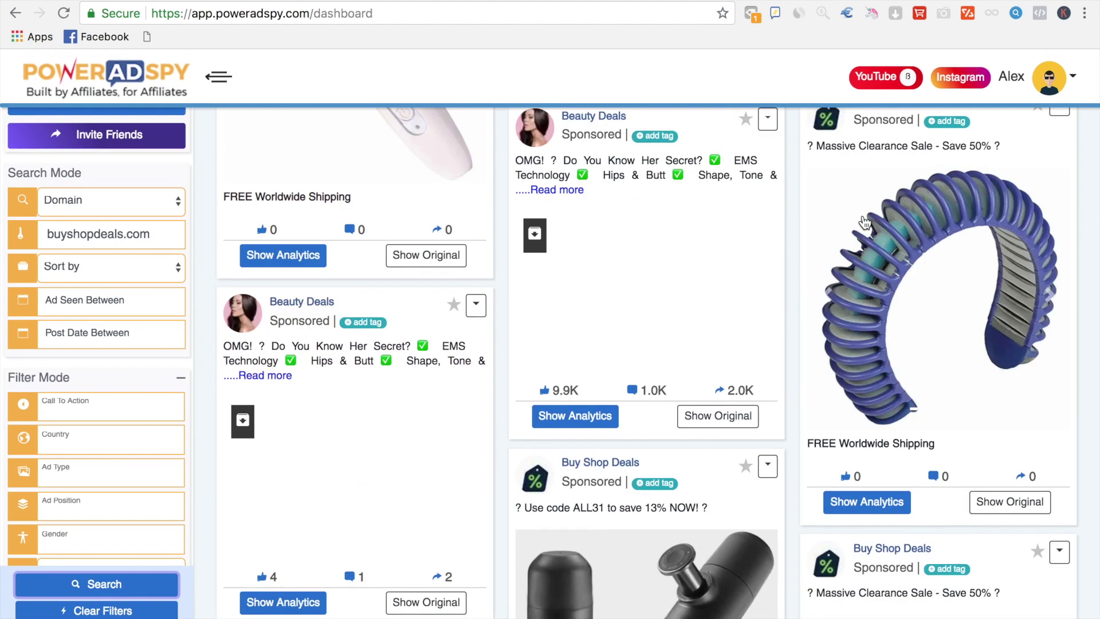
pyautogui.scroll(-10, 866, 222)
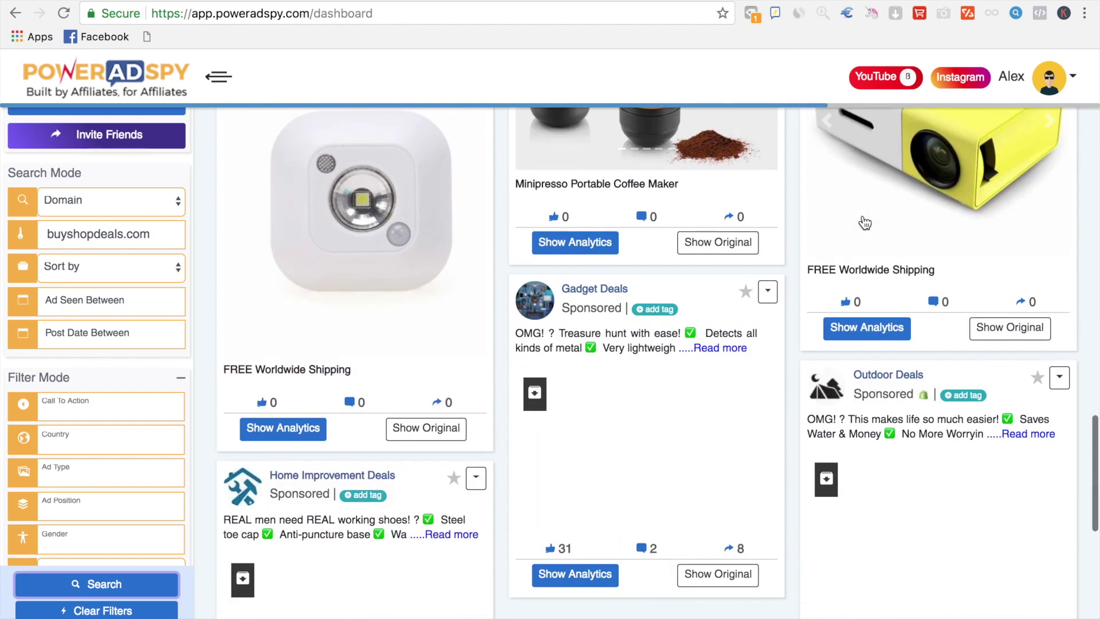
pyautogui.scroll(-3, 891, 275)
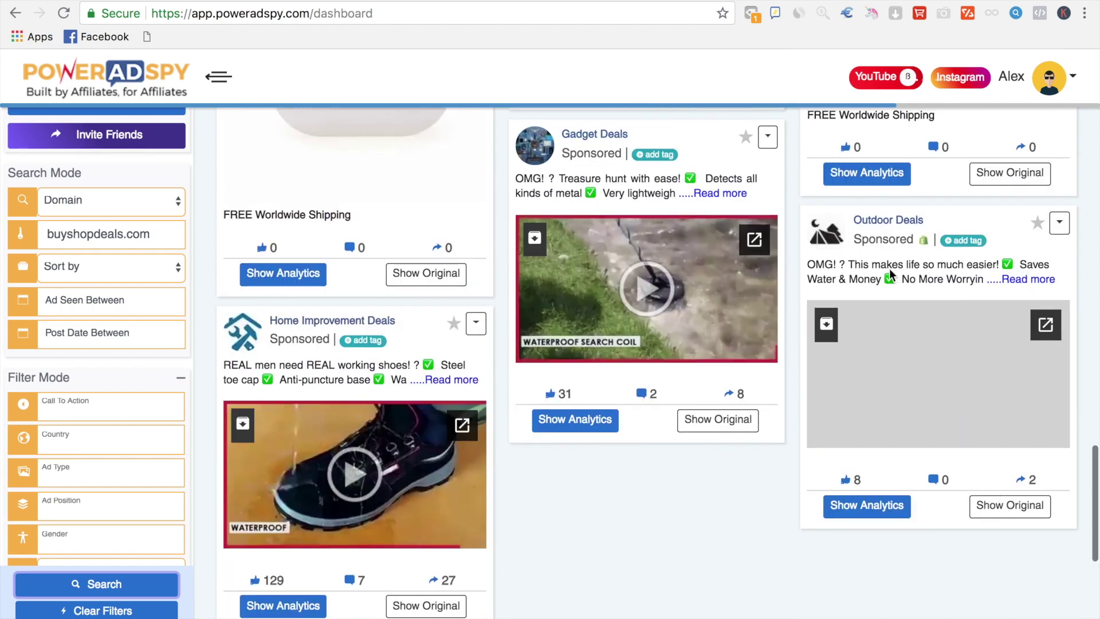
pyautogui.scroll(-2, 320, 287)
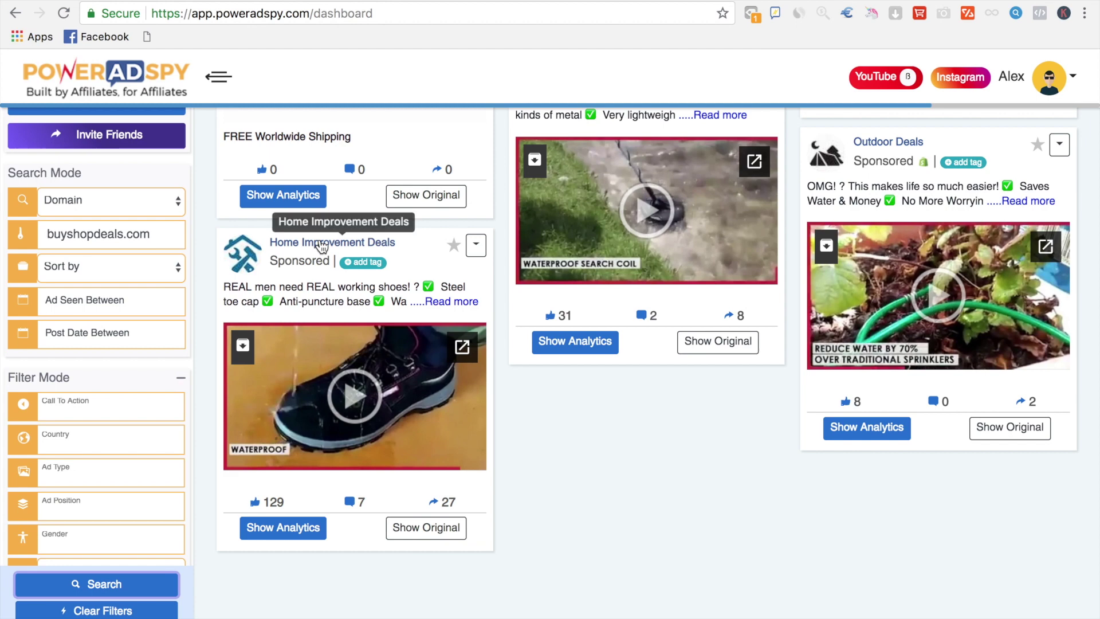
pyautogui.scroll(-8, 659, 229)
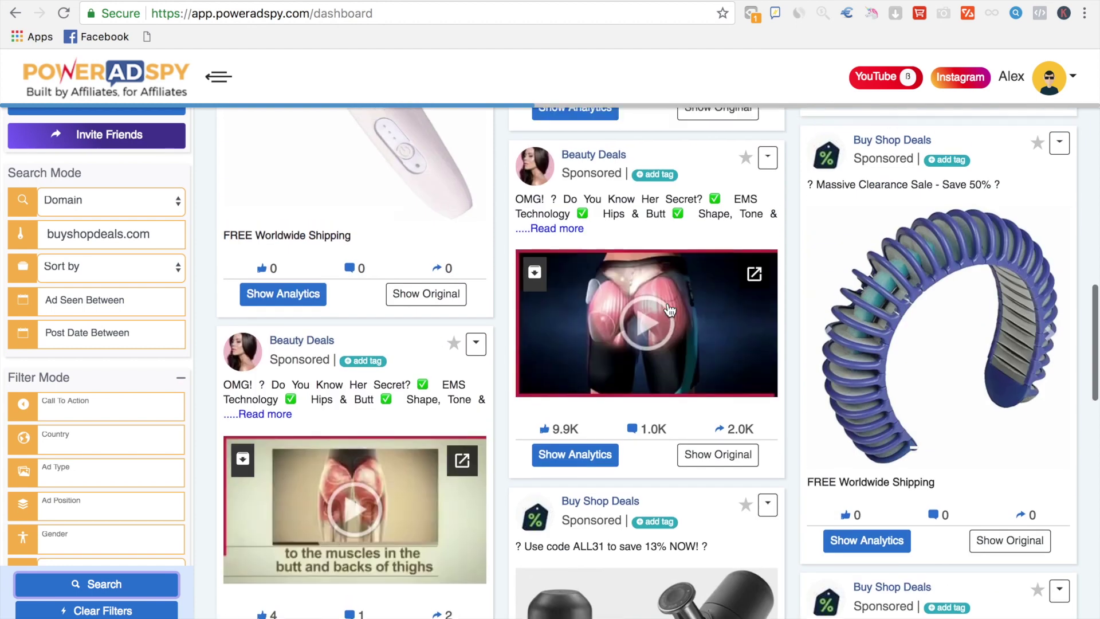
# - Open the original Facebook post of the Beauty Deals ad with 9.9K likes and follow its BUY NOW link
pyautogui.click(712, 453)
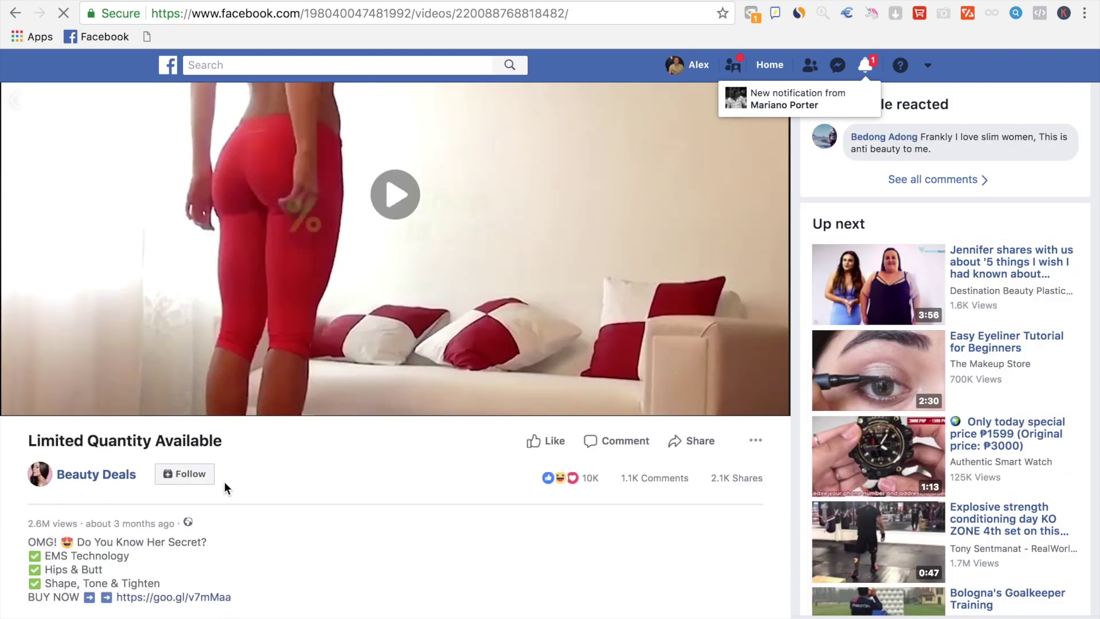
pyautogui.moveTo(591, 482)
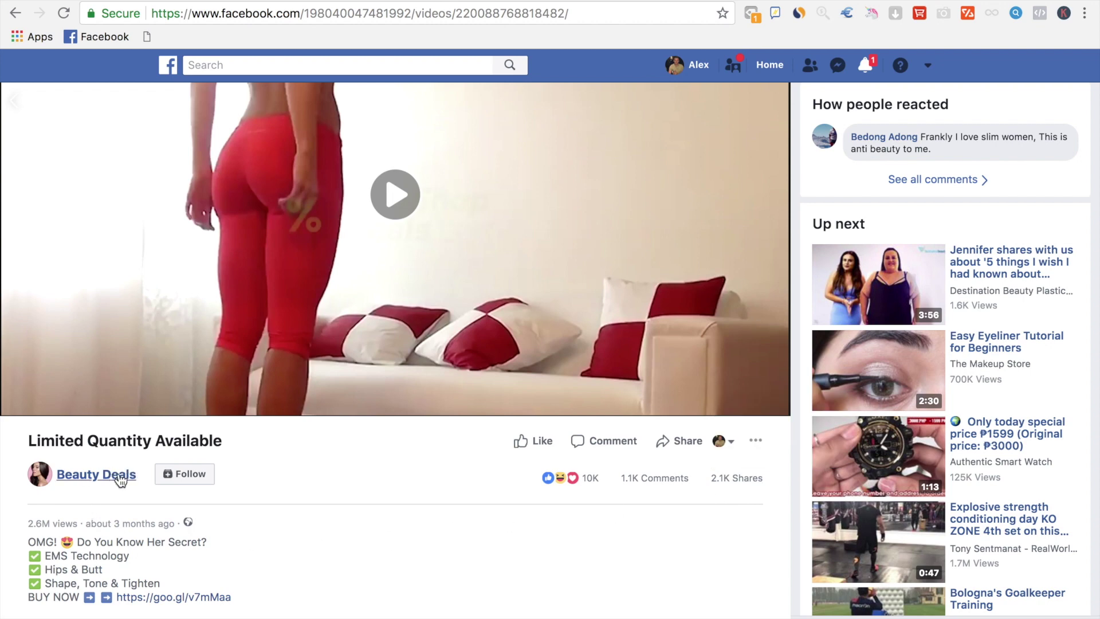
pyautogui.click(178, 603)
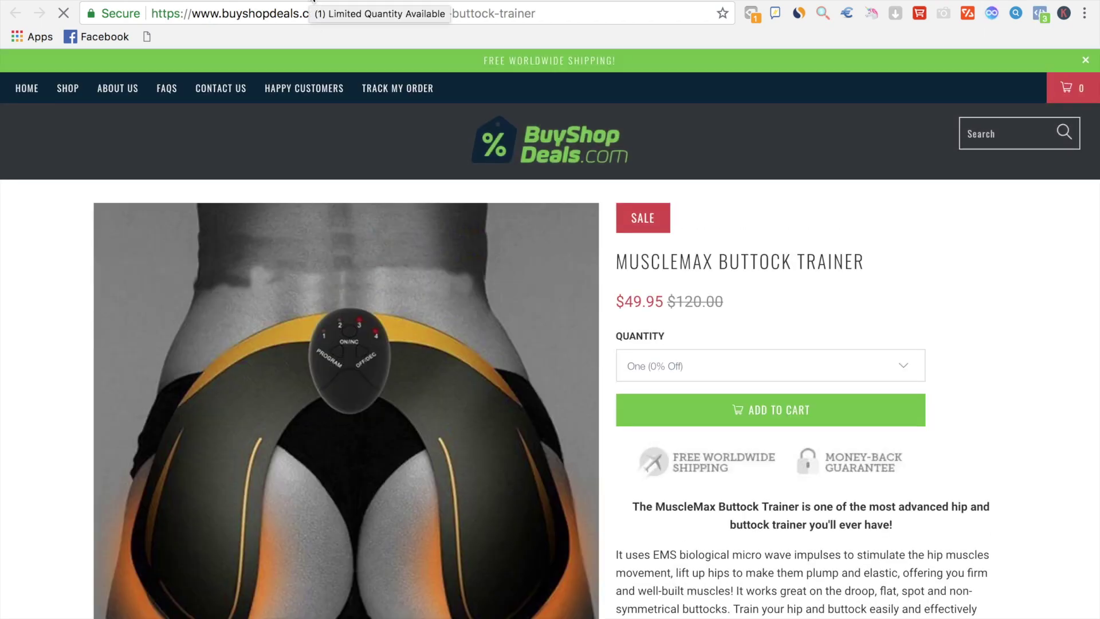
# - Return to the Facebook video post, open the Beauty Deals page and go to its Info and ads section
pyautogui.click(312, 1)
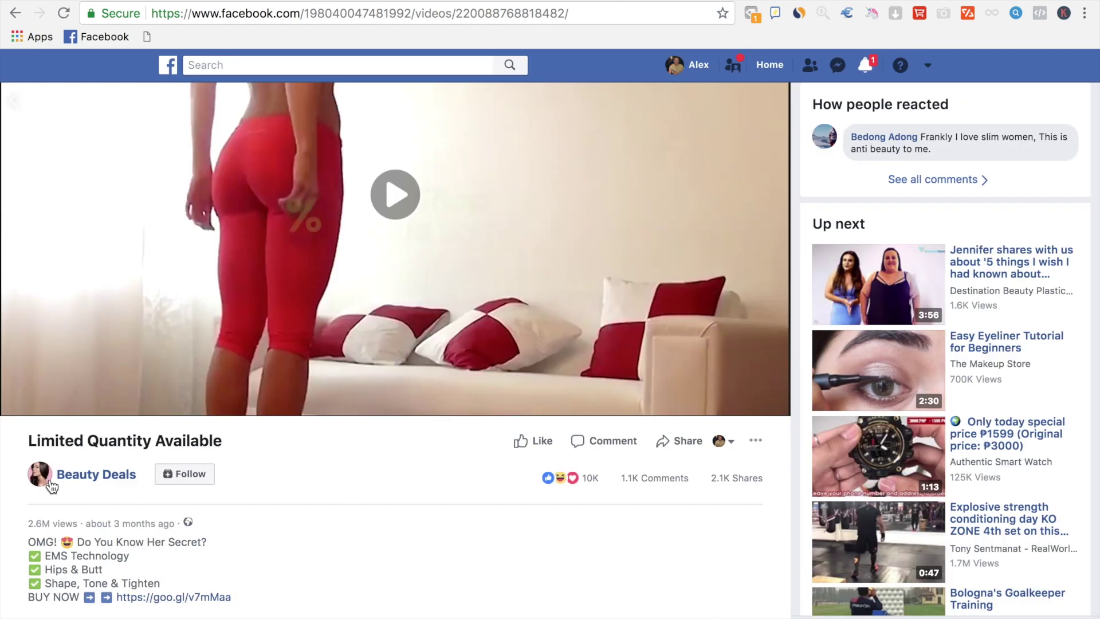
pyautogui.moveTo(86, 482)
pyautogui.click(86, 477)
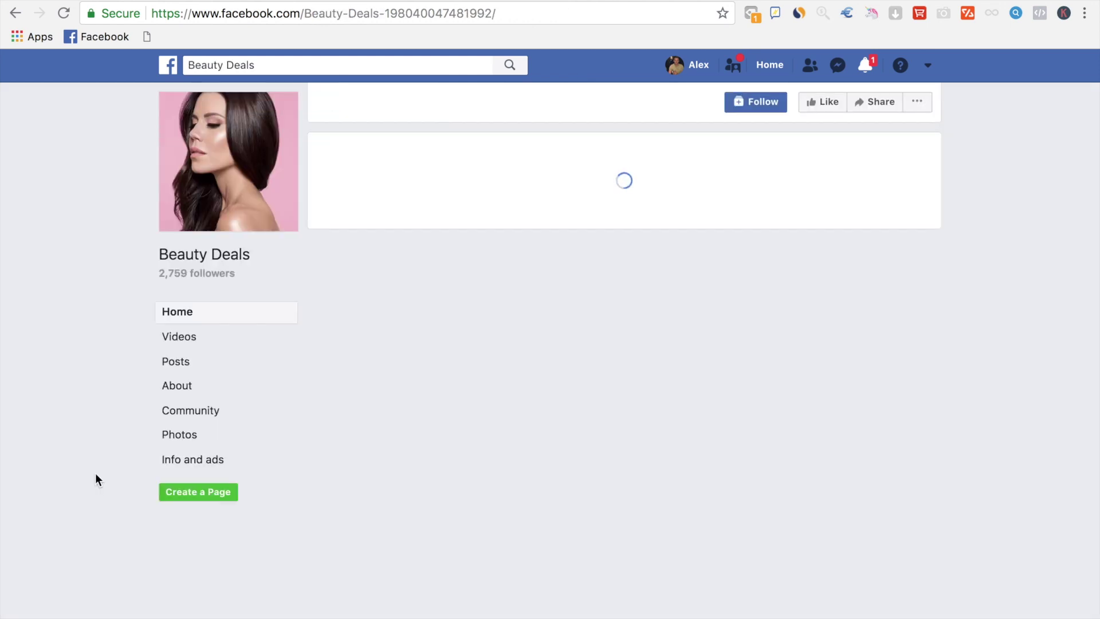
pyautogui.click(210, 464)
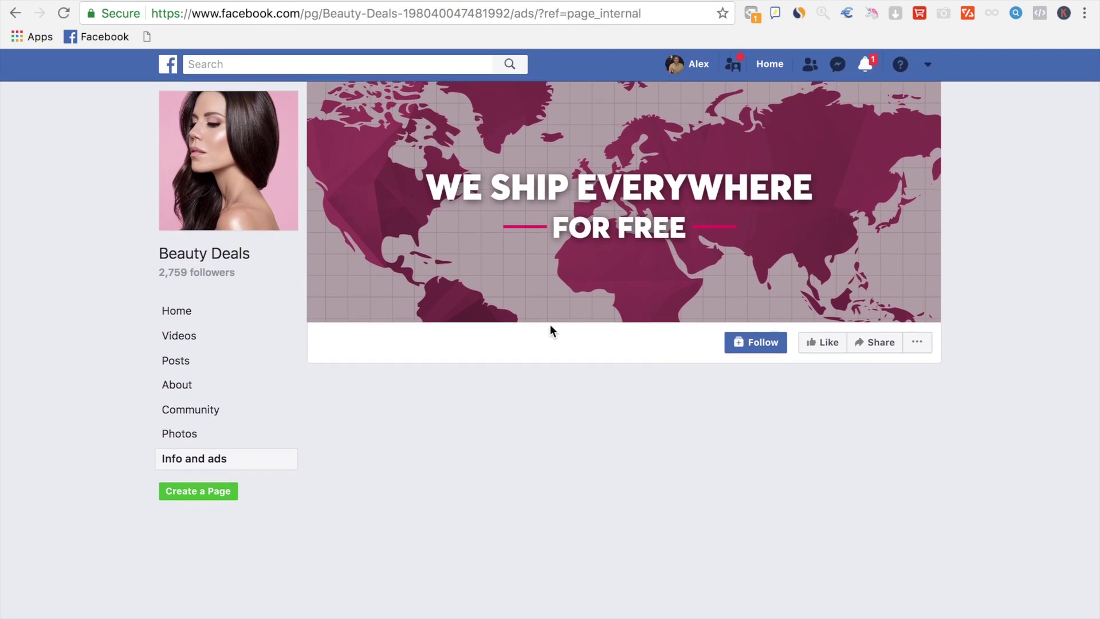
# - Examine the active ads of Beauty Deals and go back to the buyshopdeals.com home page
pyautogui.scroll(-20, 508, 407)
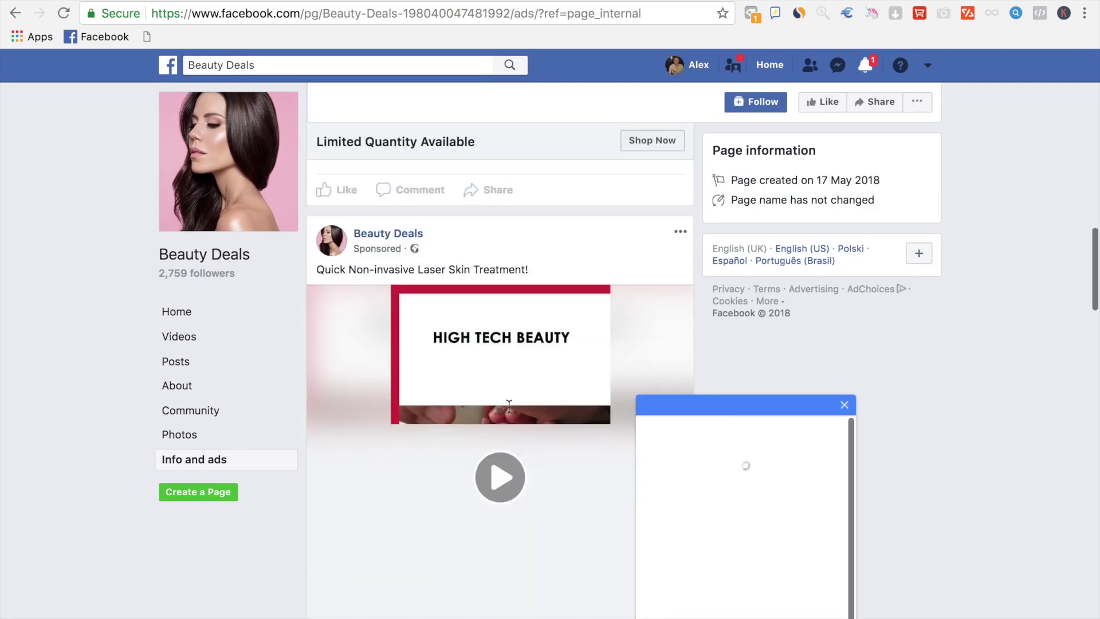
pyautogui.scroll(15, 509, 407)
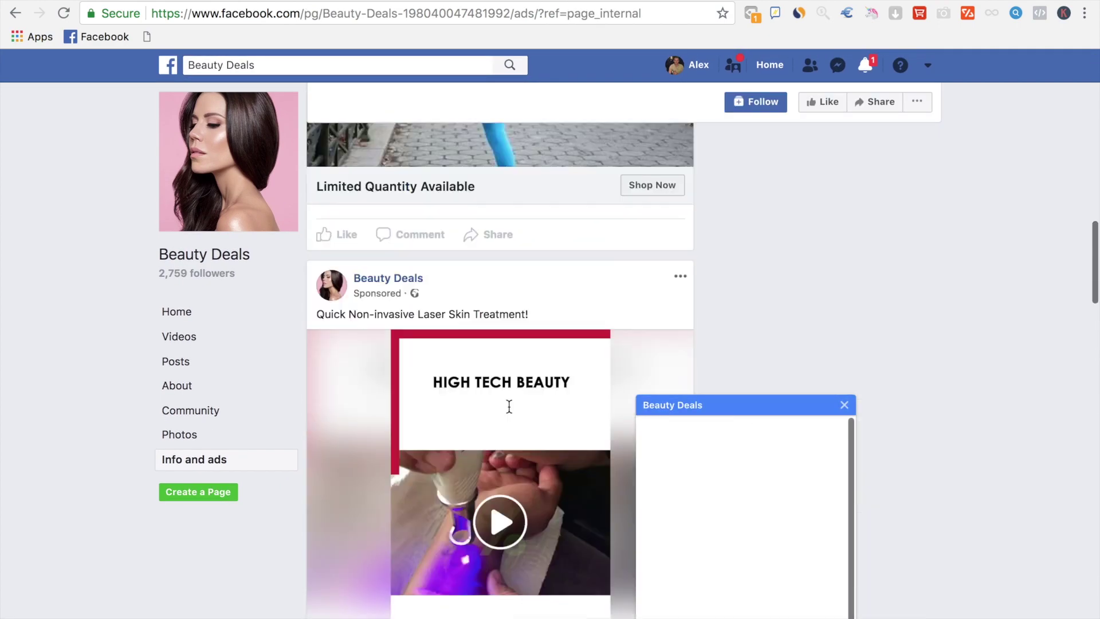
pyautogui.scroll(1, 509, 405)
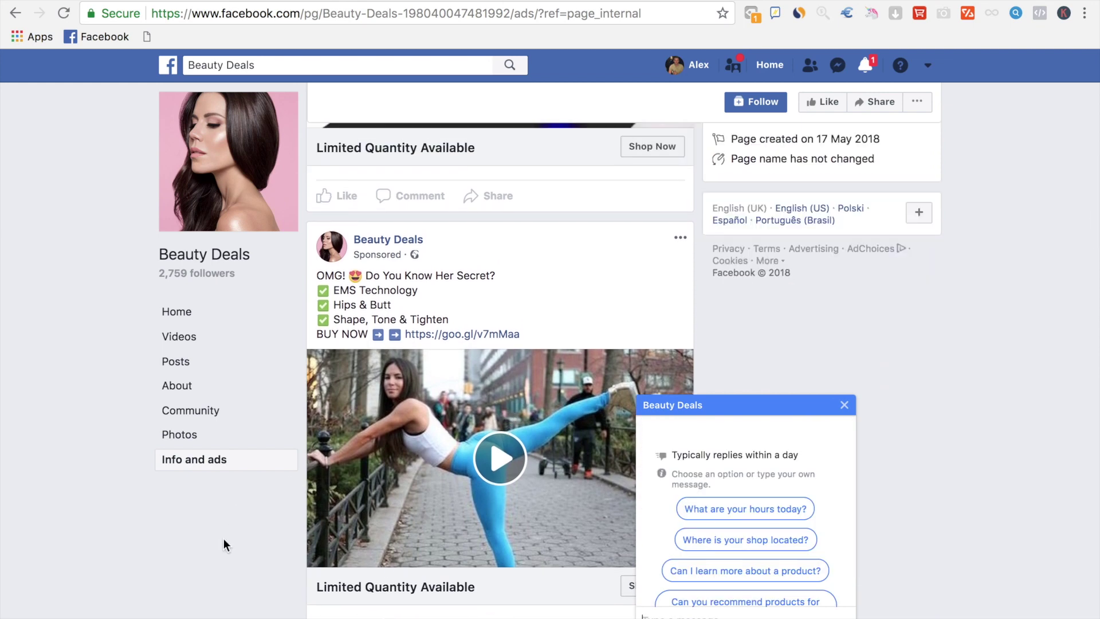
pyautogui.scroll(4, 581, 284)
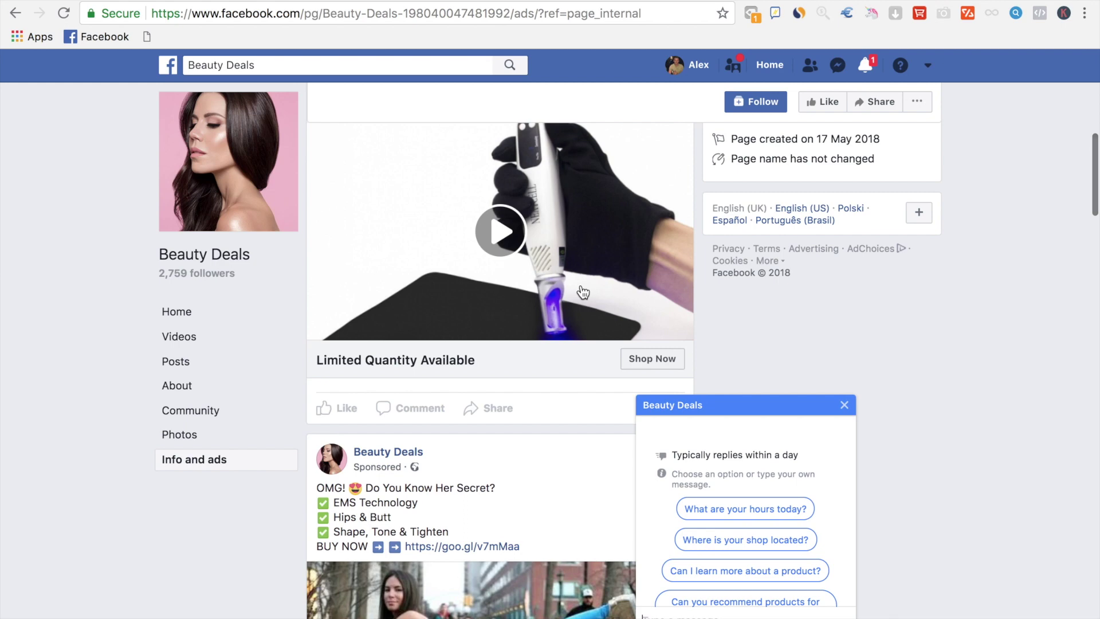
pyautogui.click(583, 292)
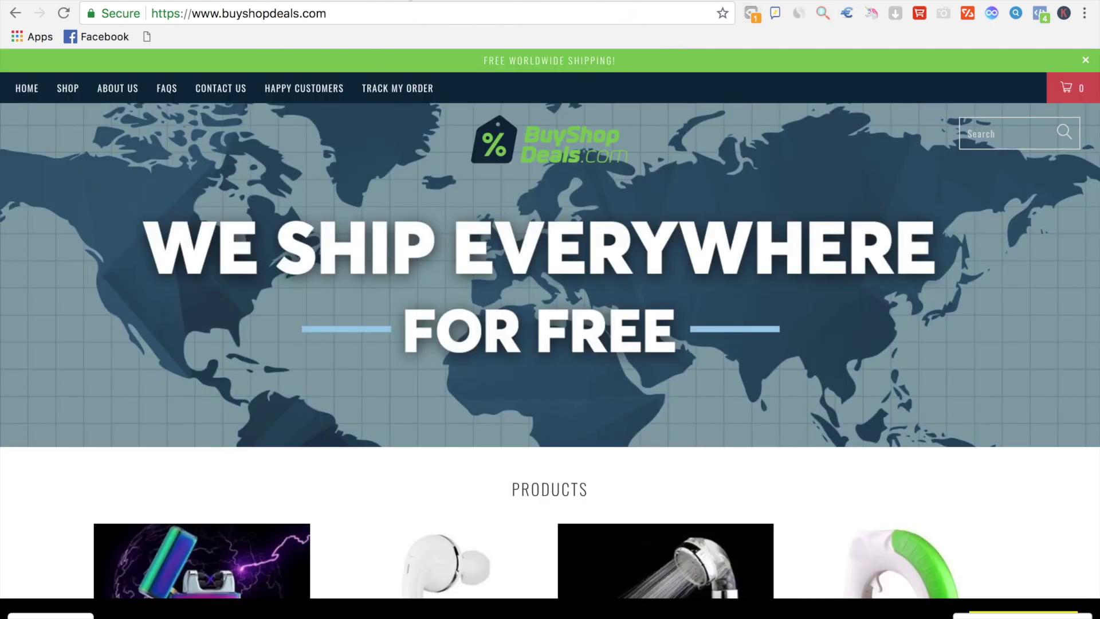
pyautogui.moveTo(411, 1)
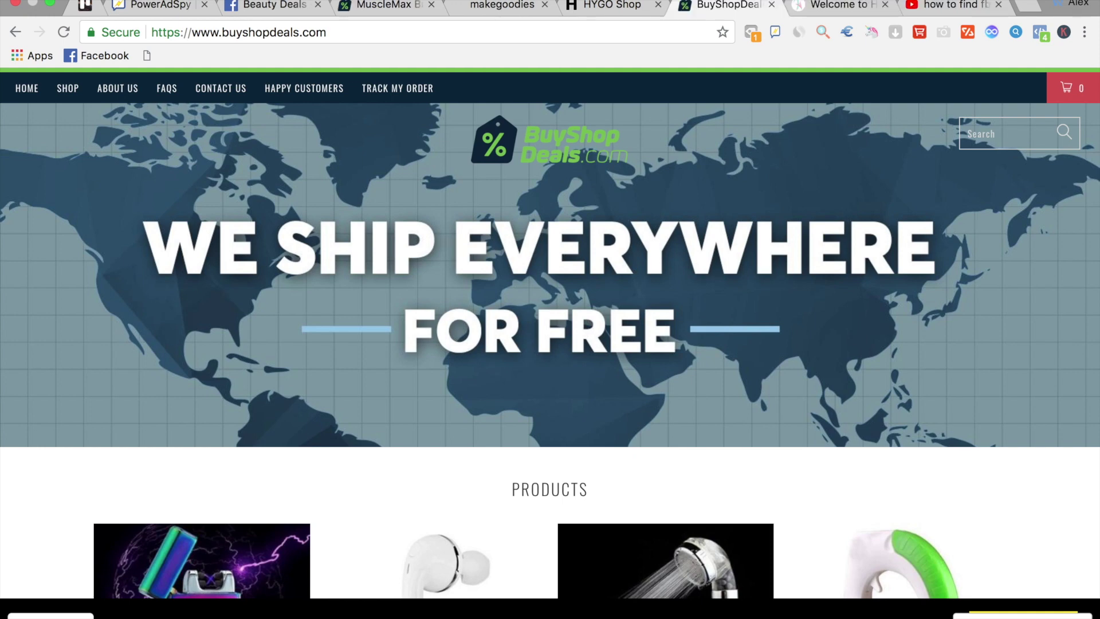